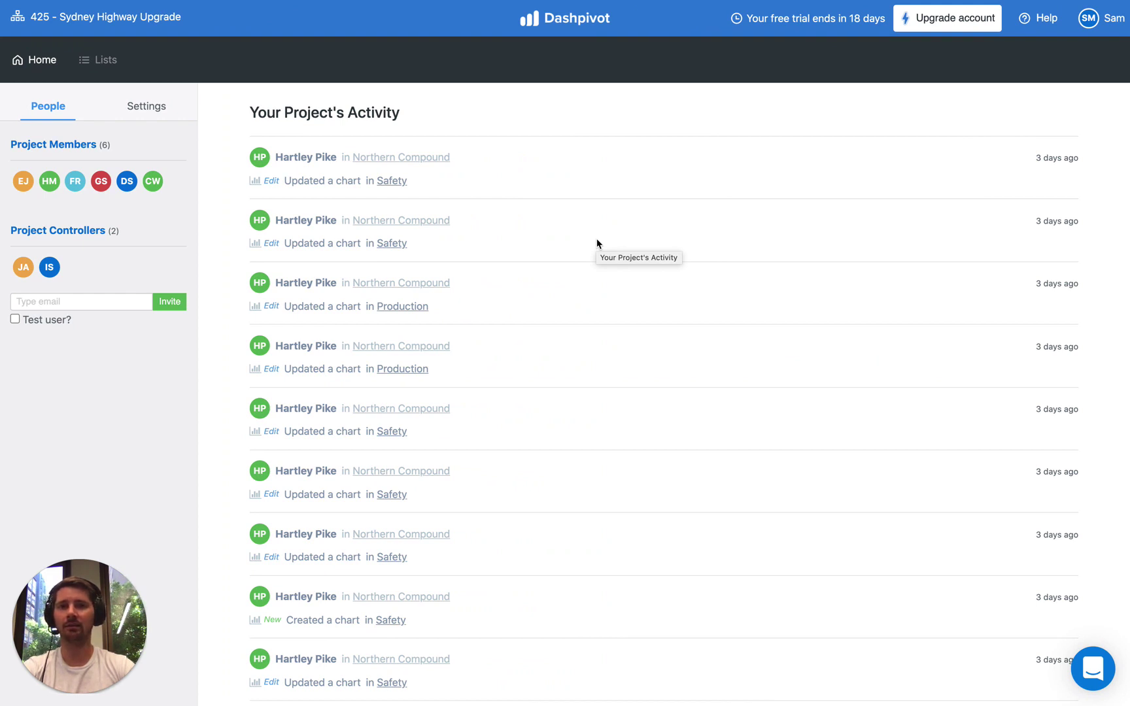
Return to the 425 - Sydney Highway Upgrade project and show its Lists page
left_click(159, 20)
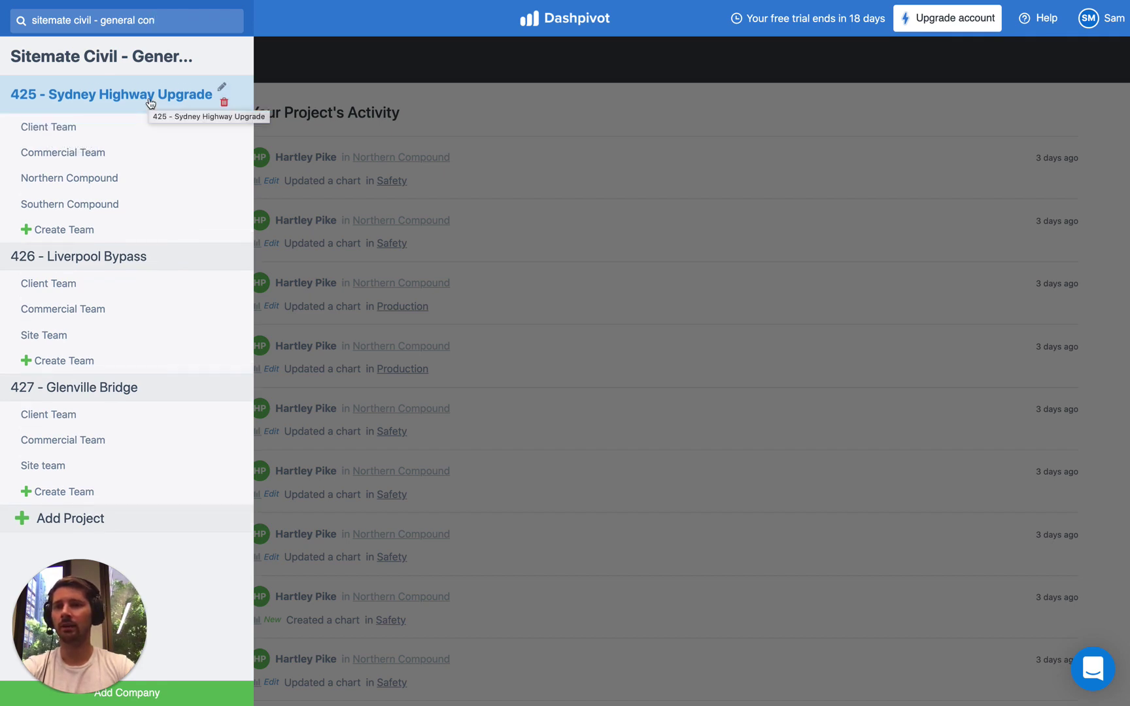
left_click(120, 100)
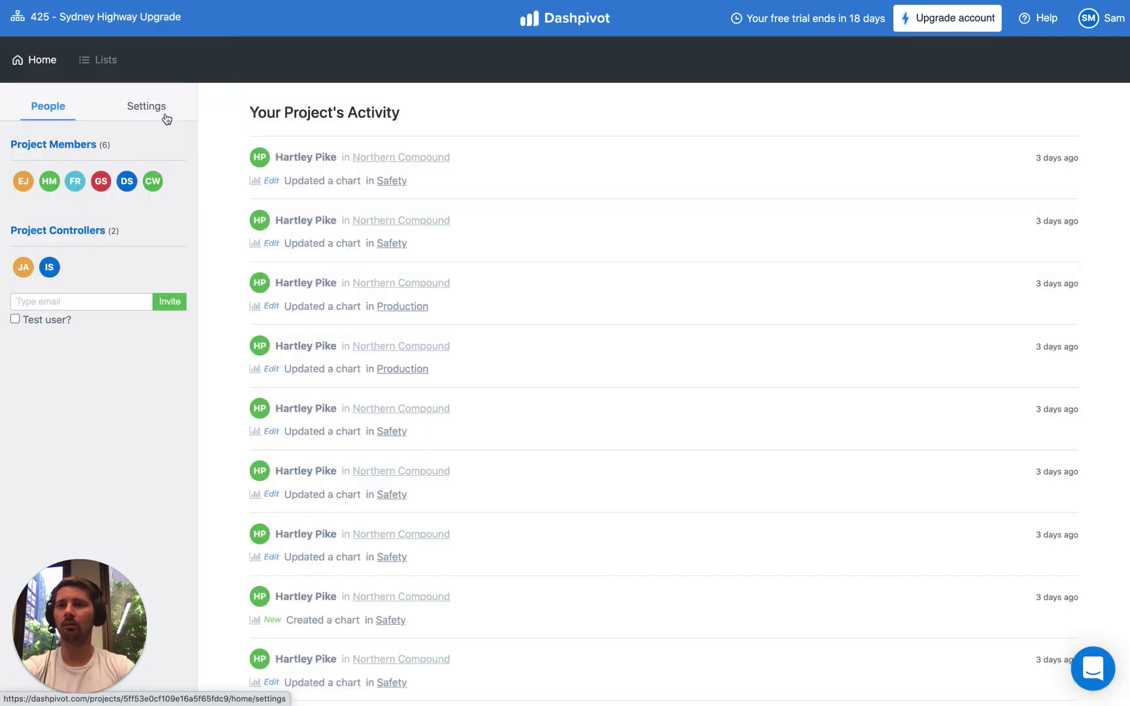
left_click(105, 72)
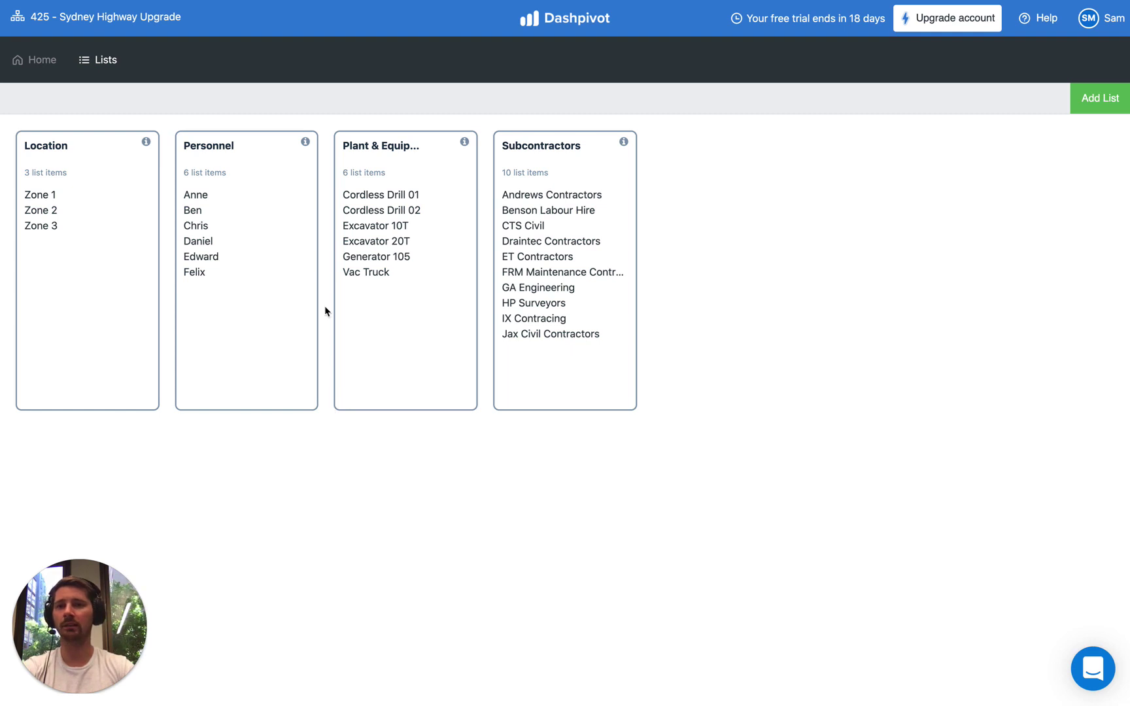
left_click(237, 242)
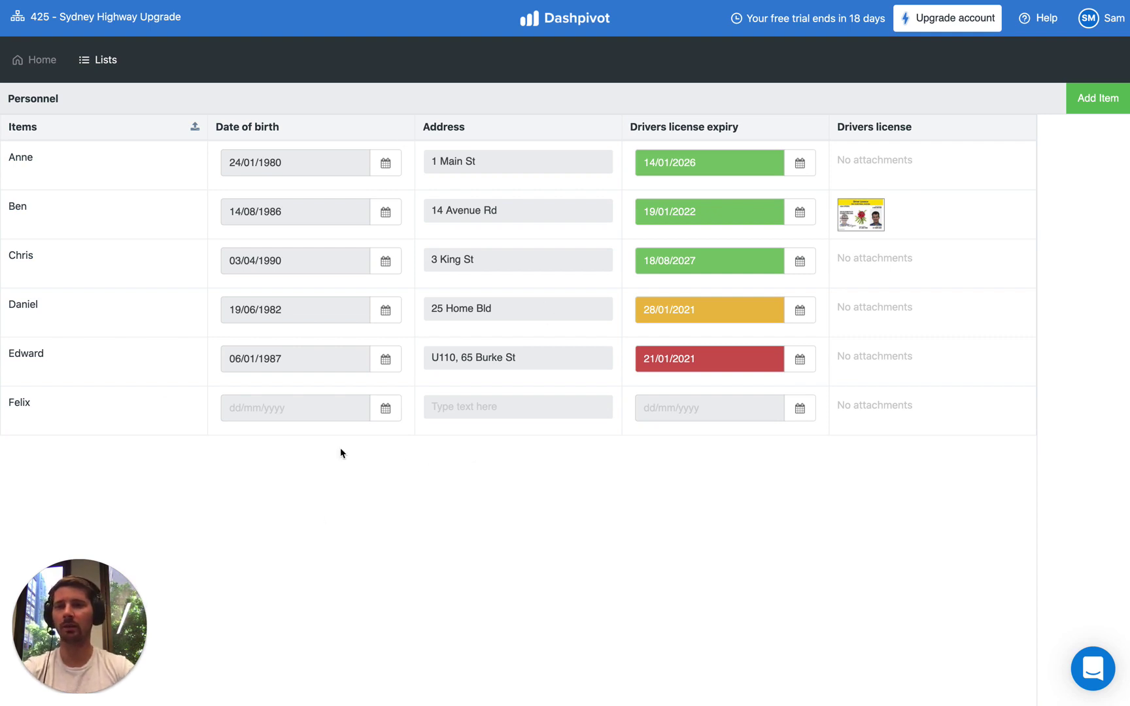
Switch to the Northern Compound team under 425 - Sydney Highway Upgrade and show its form templates
left_click(69, 17)
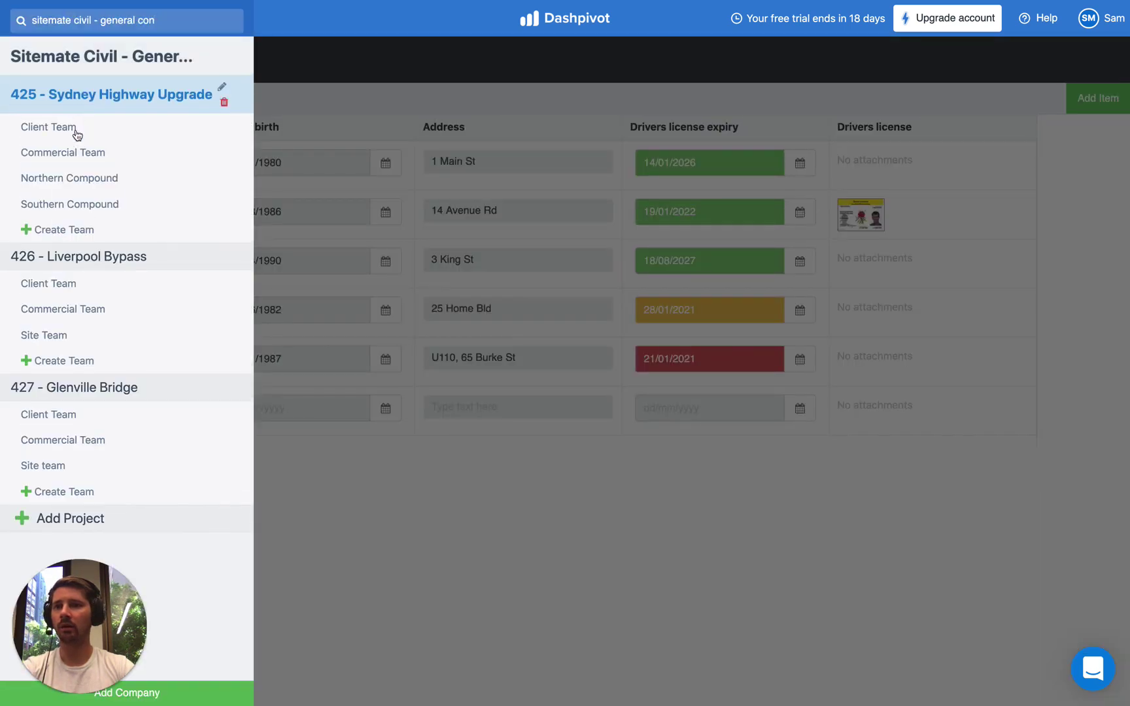
scroll(76, 134, "down", 1)
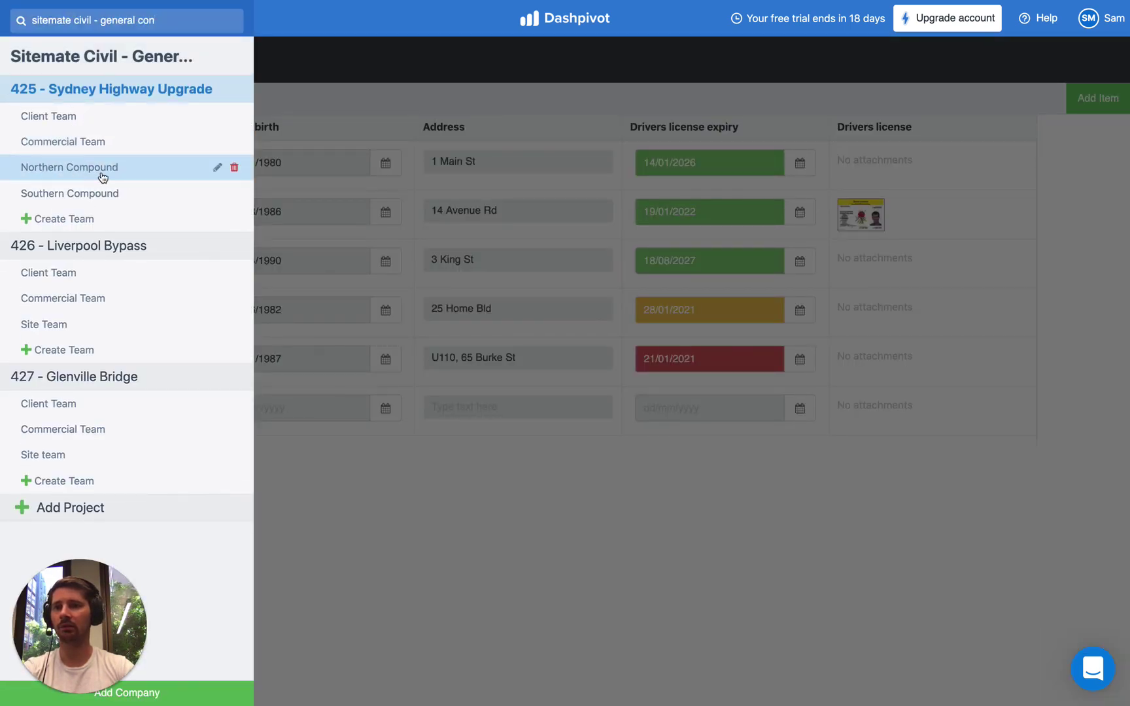
left_click(102, 169)
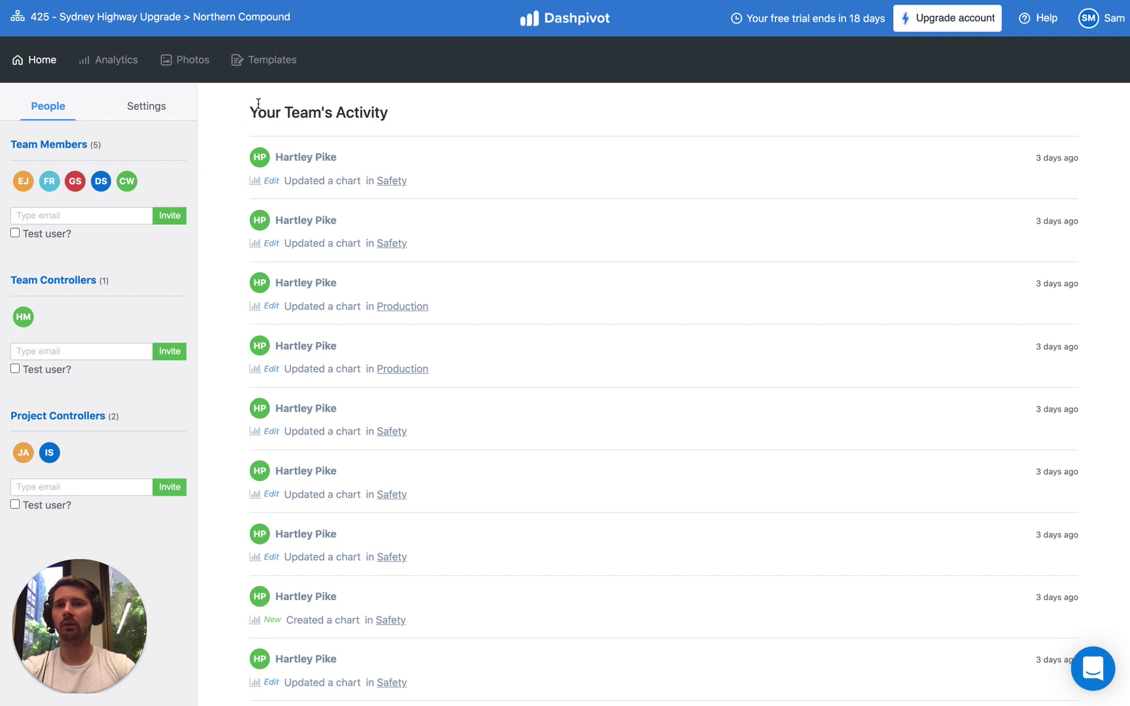
left_click(270, 76)
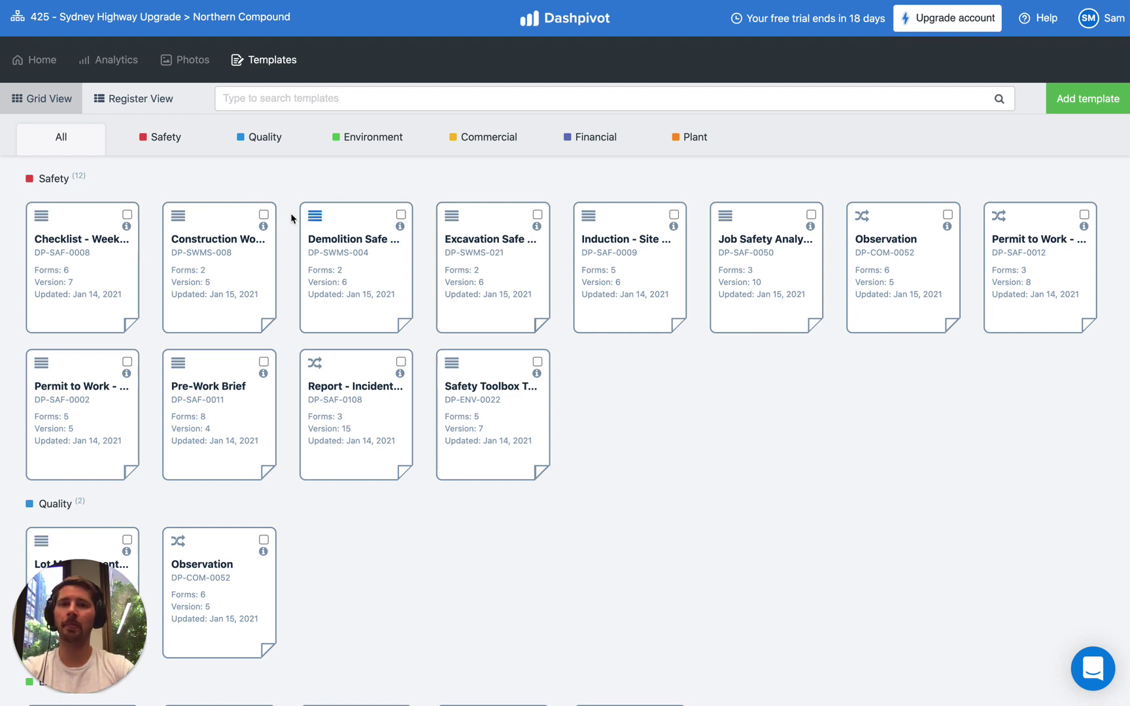
Filter the templates to Commercial and open the Site Diary timeline of shift-date entries
scroll(292, 209, "down", 3)
scroll(290, 220, "up", 3)
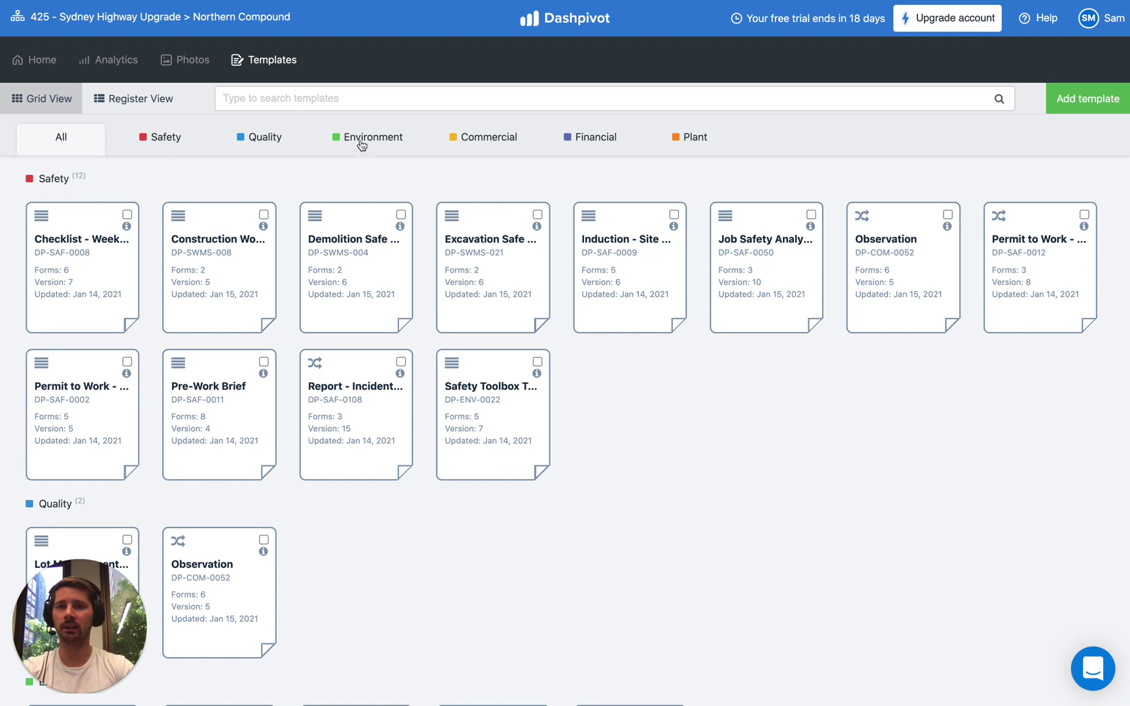
left_click(471, 144)
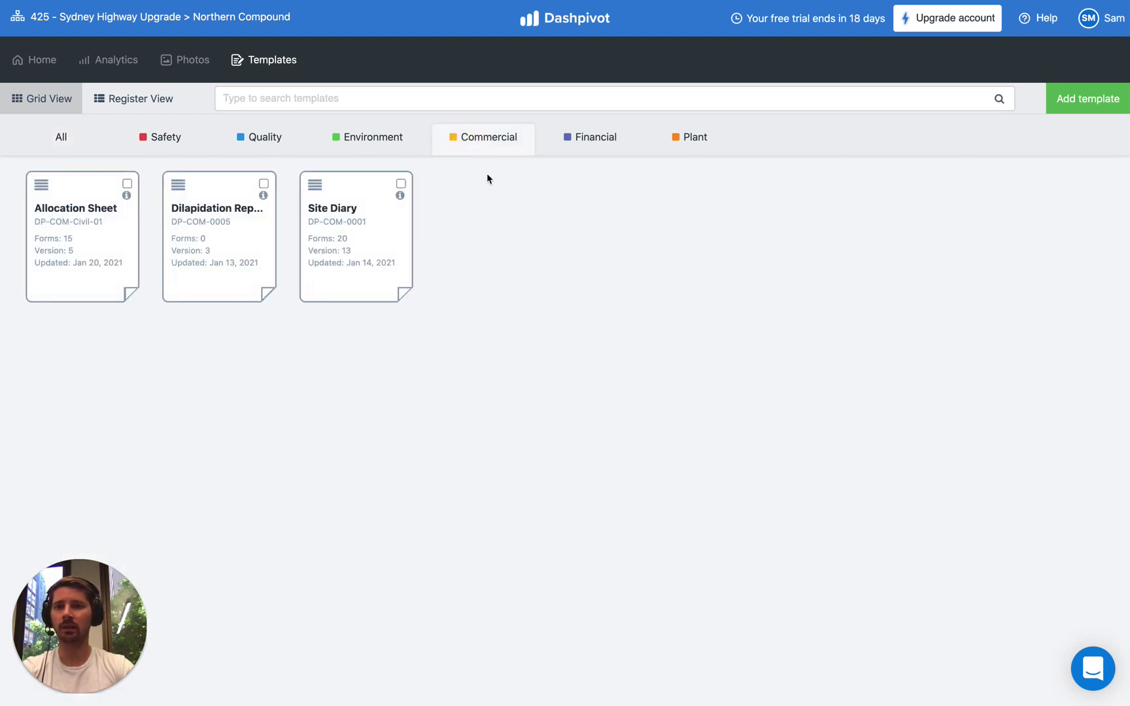
left_click(382, 219)
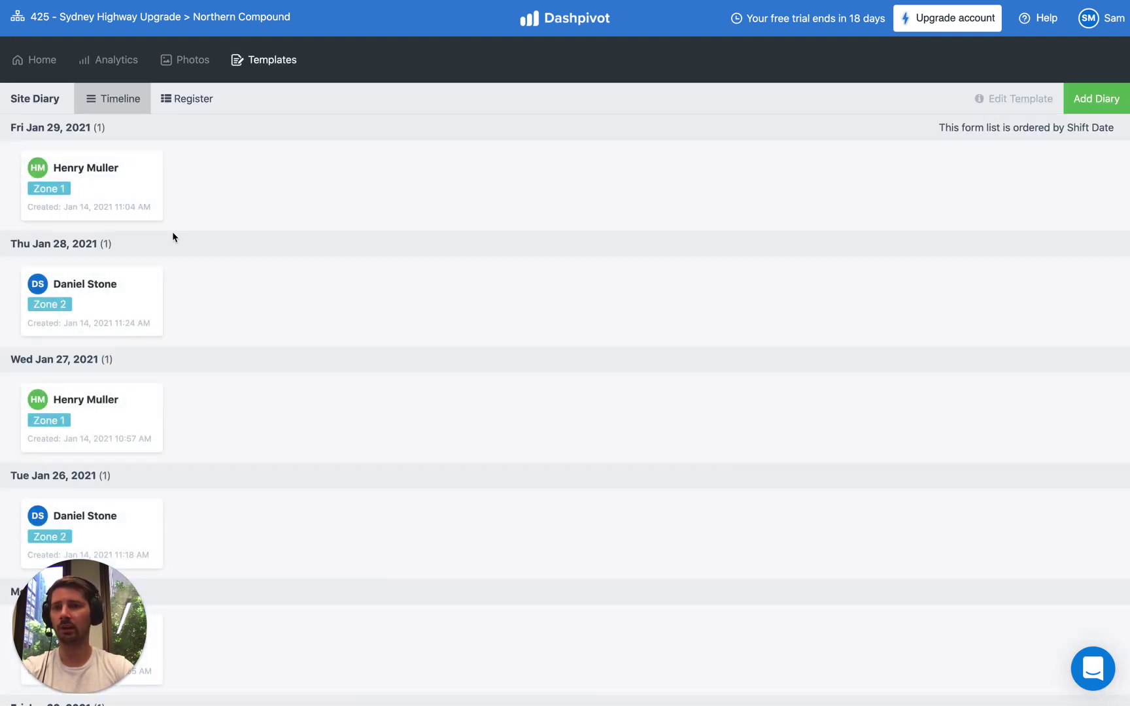
scroll(166, 323, "down", 3)
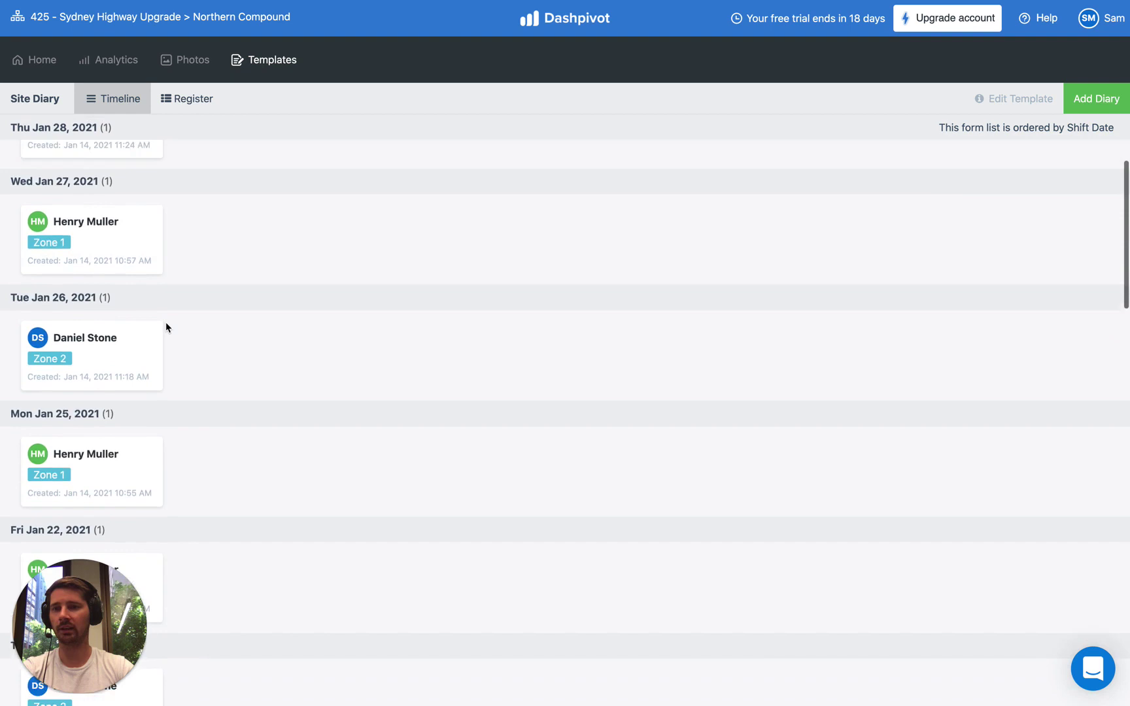
scroll(166, 323, "up", 3)
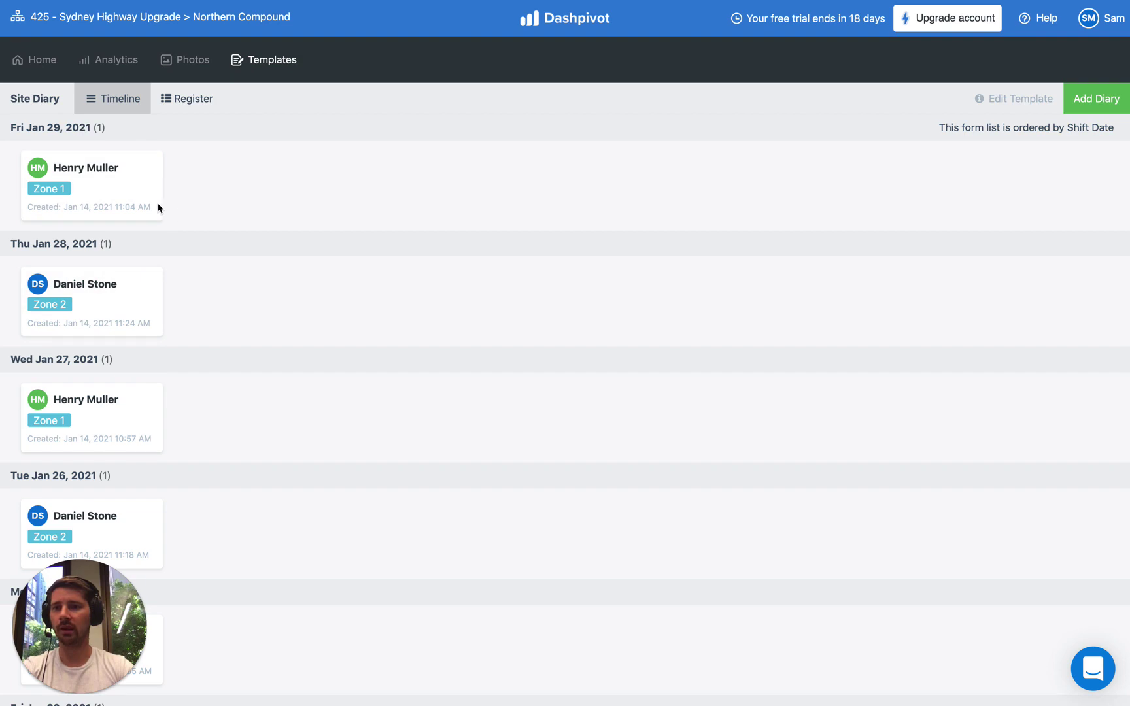
Open the Fri Jan 29, 2021 diary entry and review its Zone 1, Fine weather, photos and labour details
left_click(136, 186)
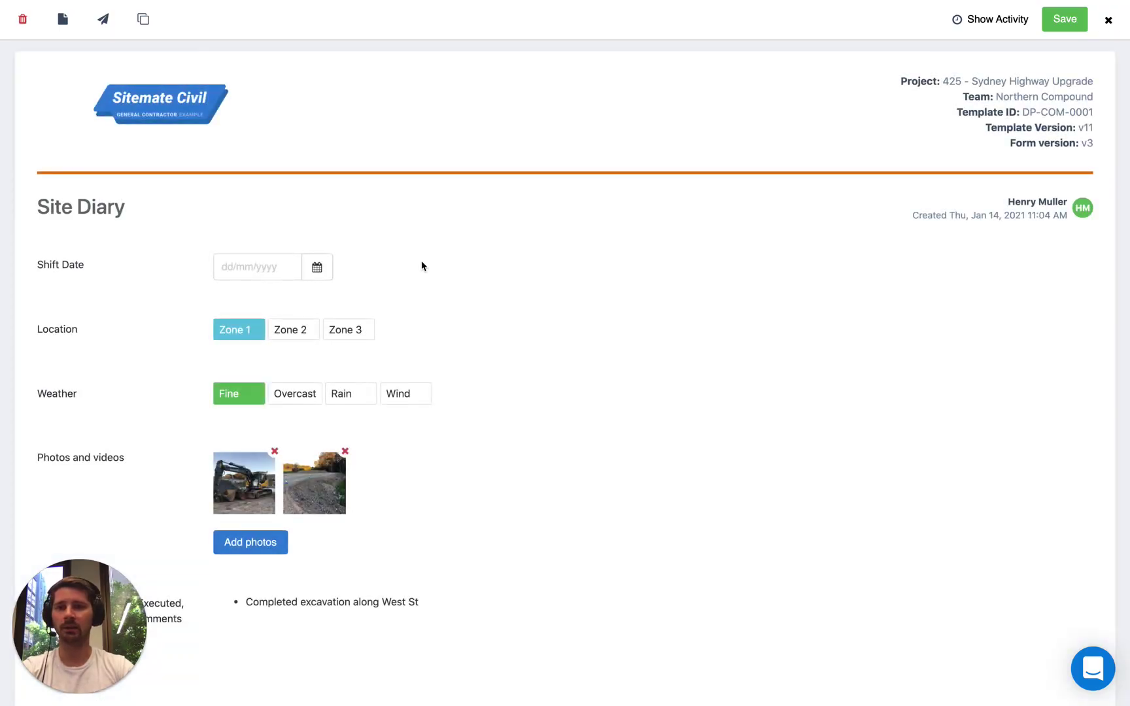
left_click(320, 270)
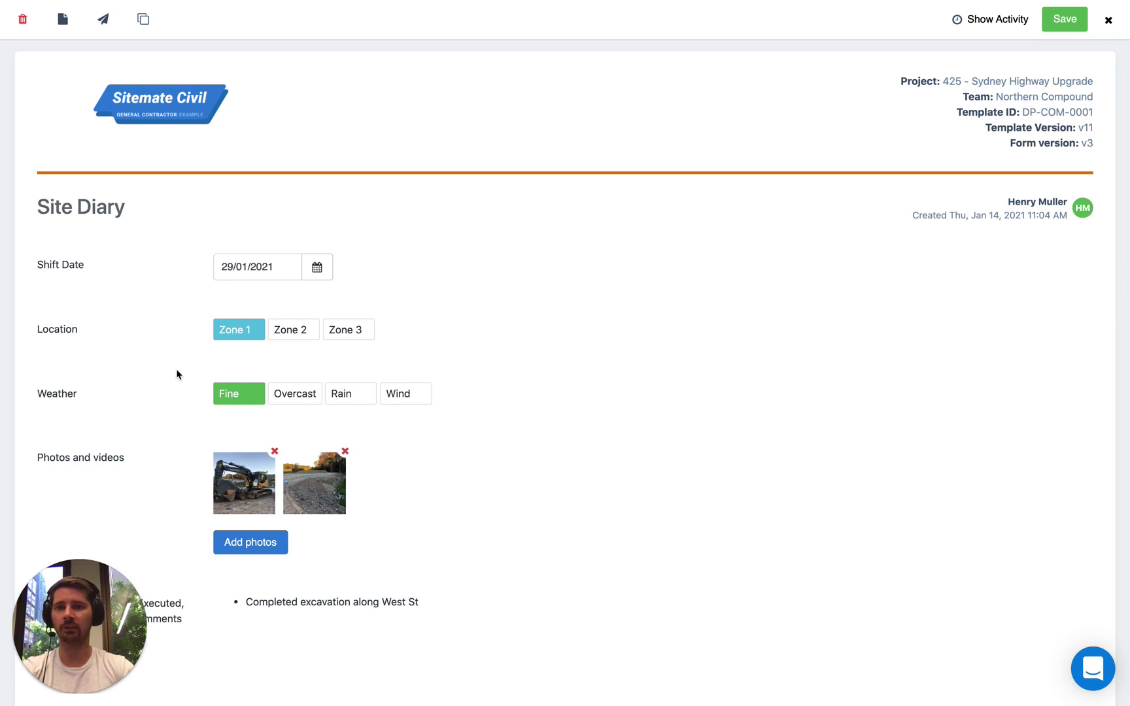
scroll(176, 370, "down", 1)
scroll(185, 333, "down", 5)
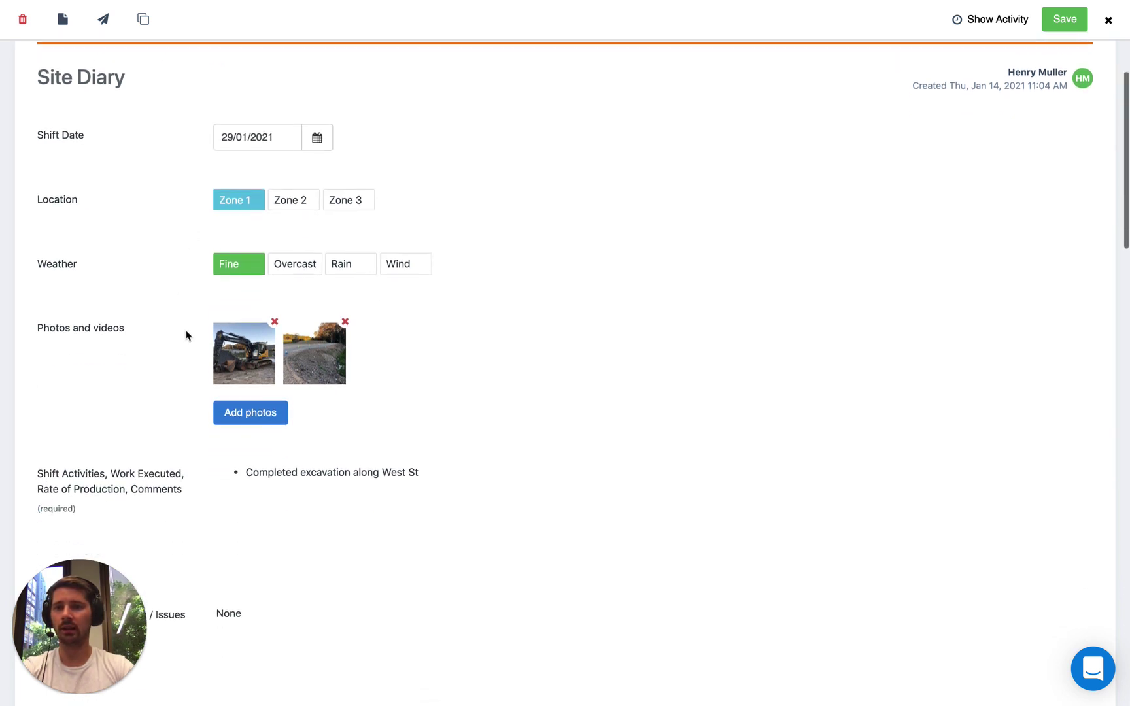
scroll(186, 330, "down", 2)
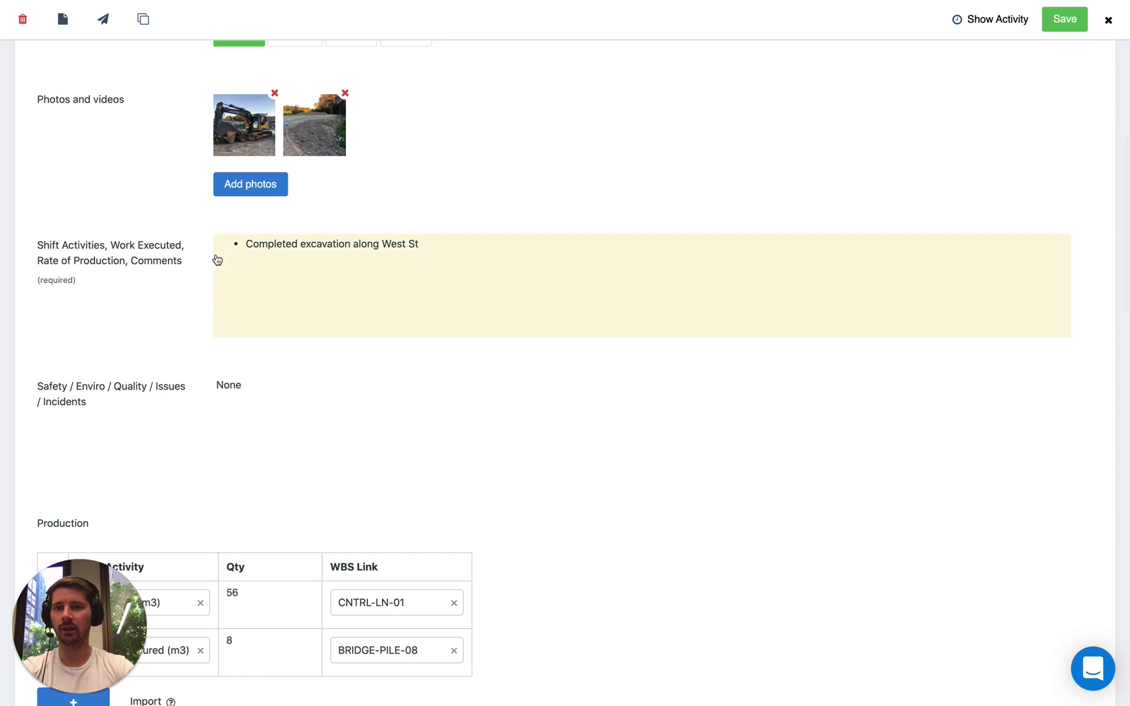
scroll(215, 258, "down", 9)
scroll(216, 258, "down", 2)
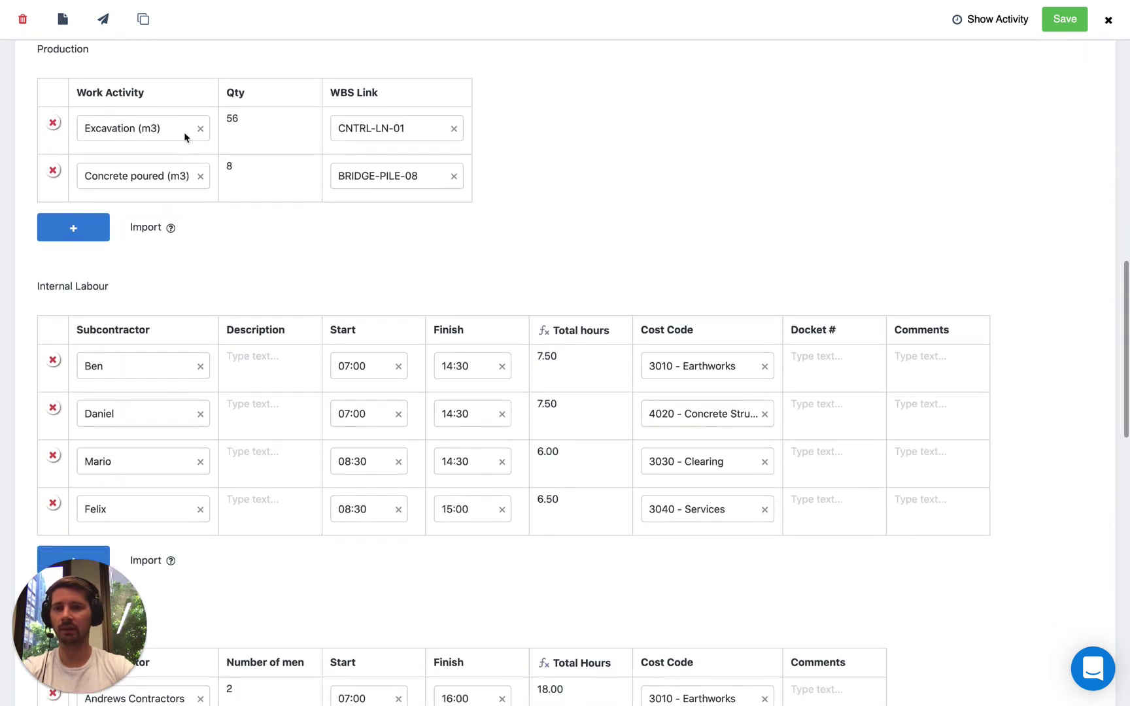
scroll(318, 276, "up", 5)
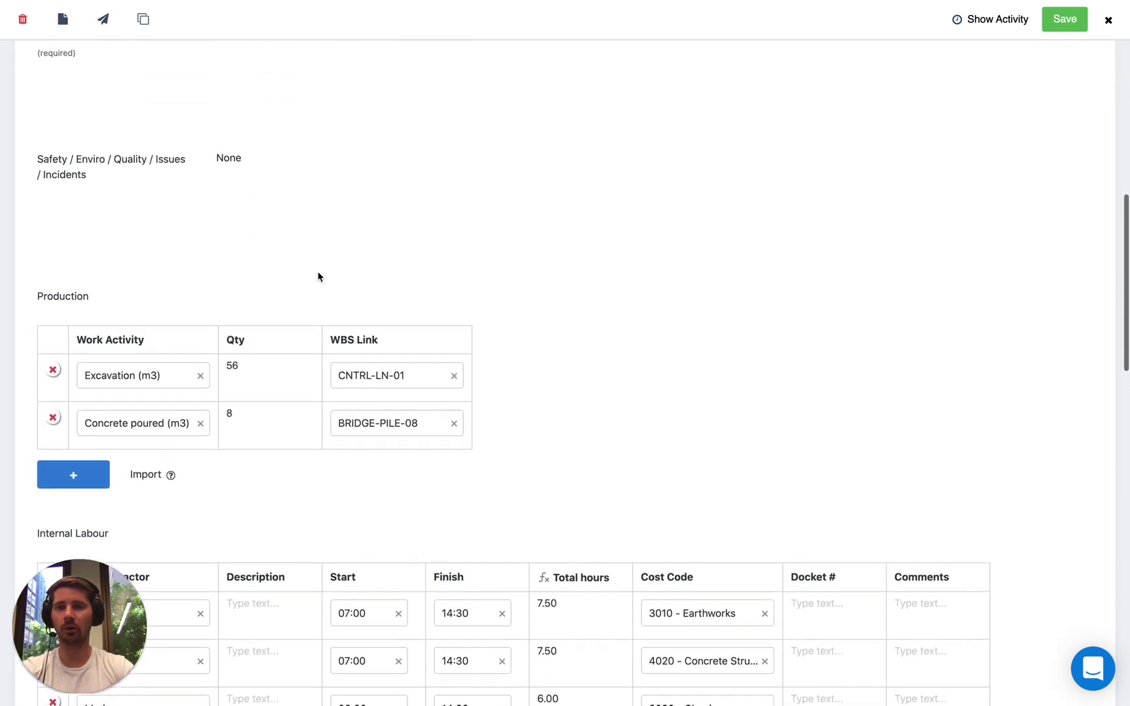
scroll(318, 275, "up", 8)
scroll(318, 275, "up", 2)
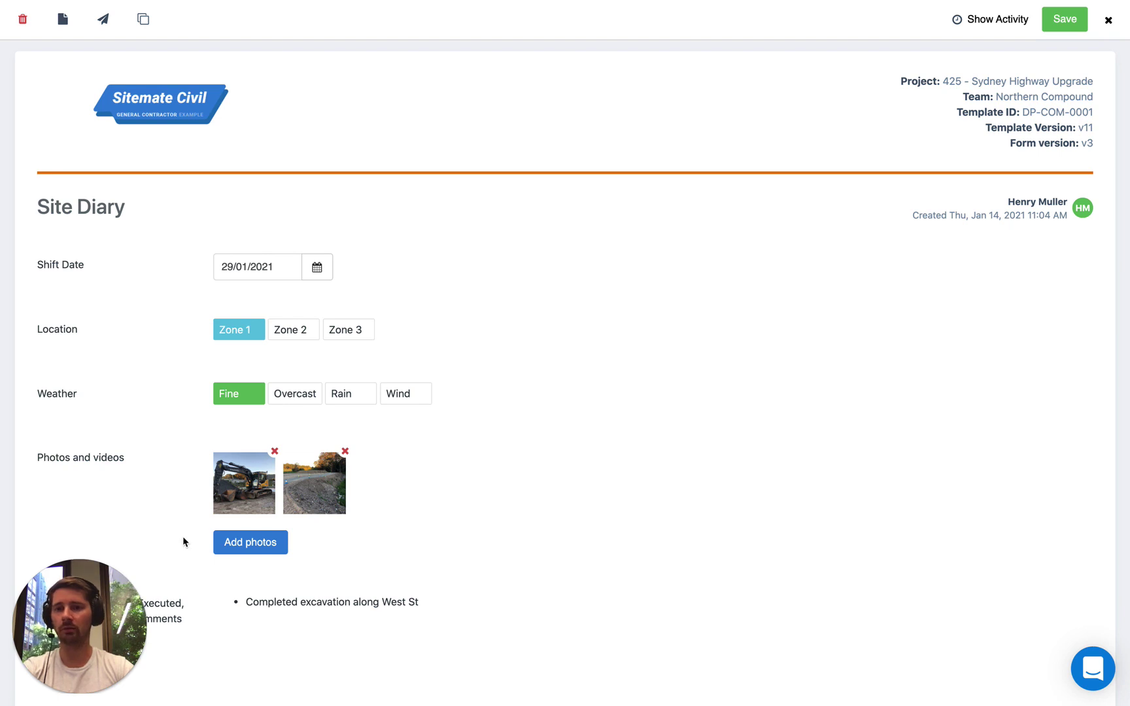
scroll(486, 464, "down", 2)
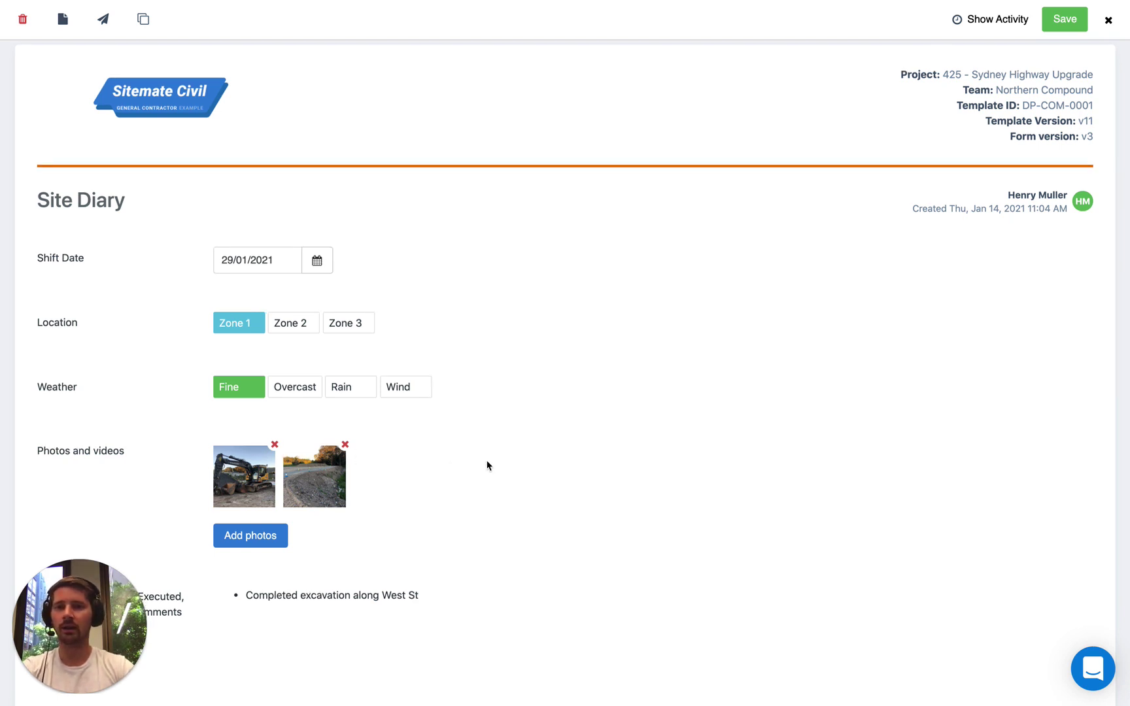
scroll(537, 447, "up", 2)
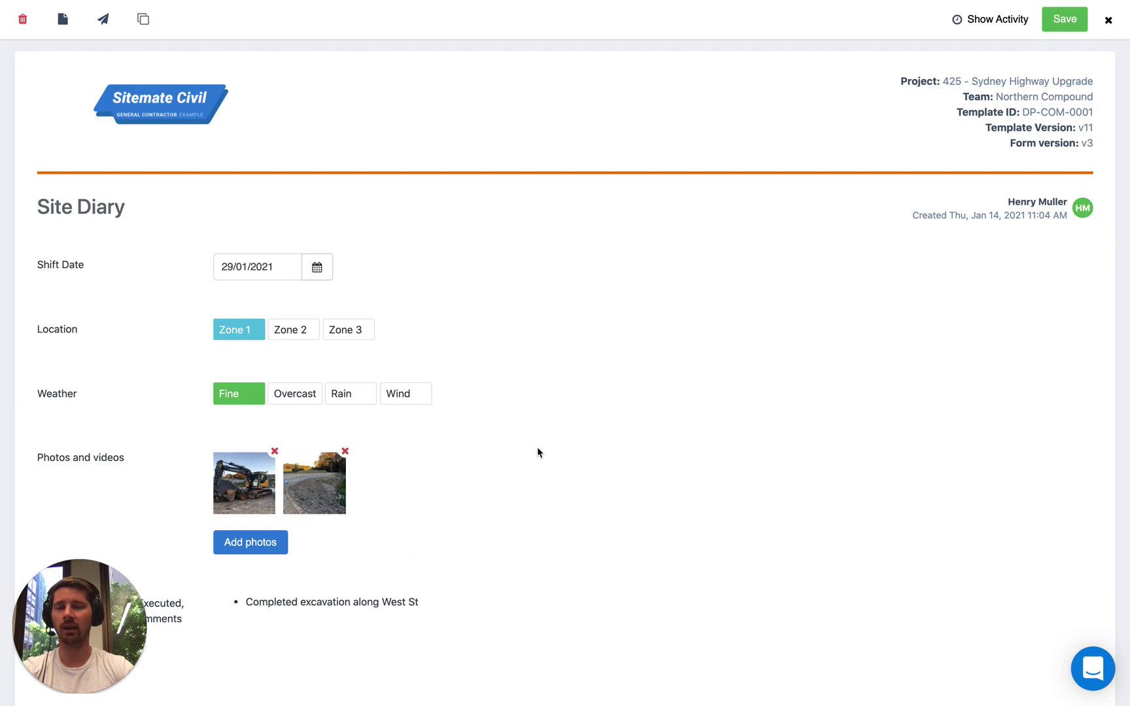
Close the diary and open the Report - Incident Notification template's workflow from Templates
left_click(1108, 21)
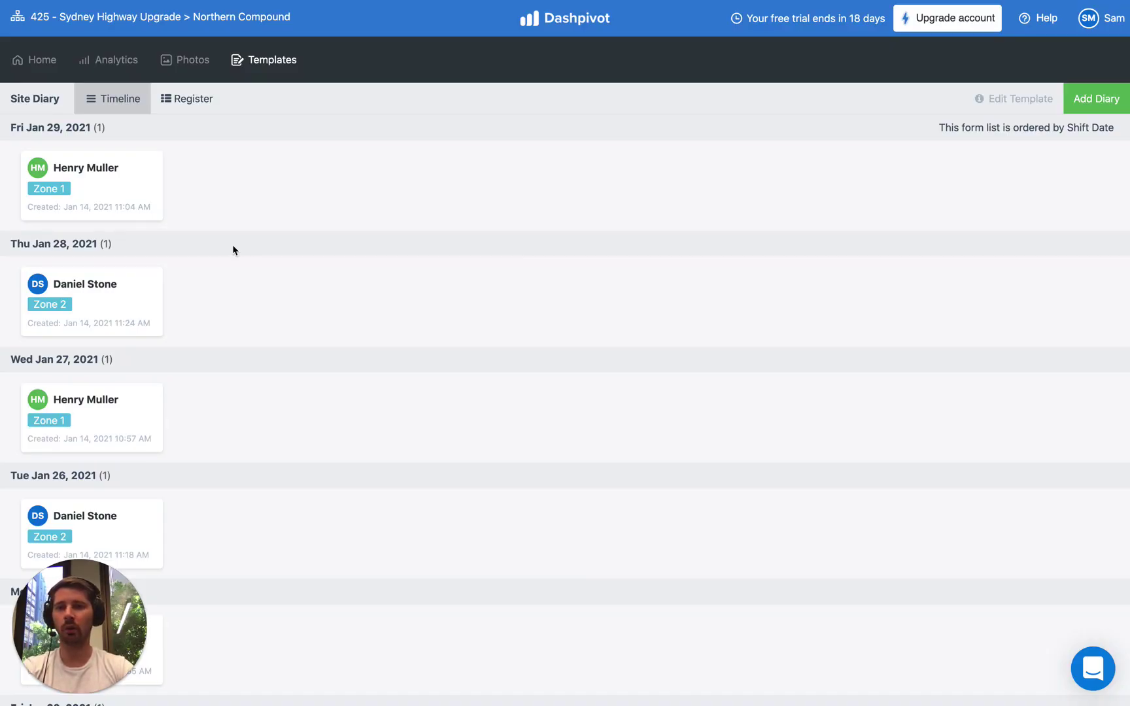
scroll(201, 318, "down", 2)
scroll(201, 318, "up", 2)
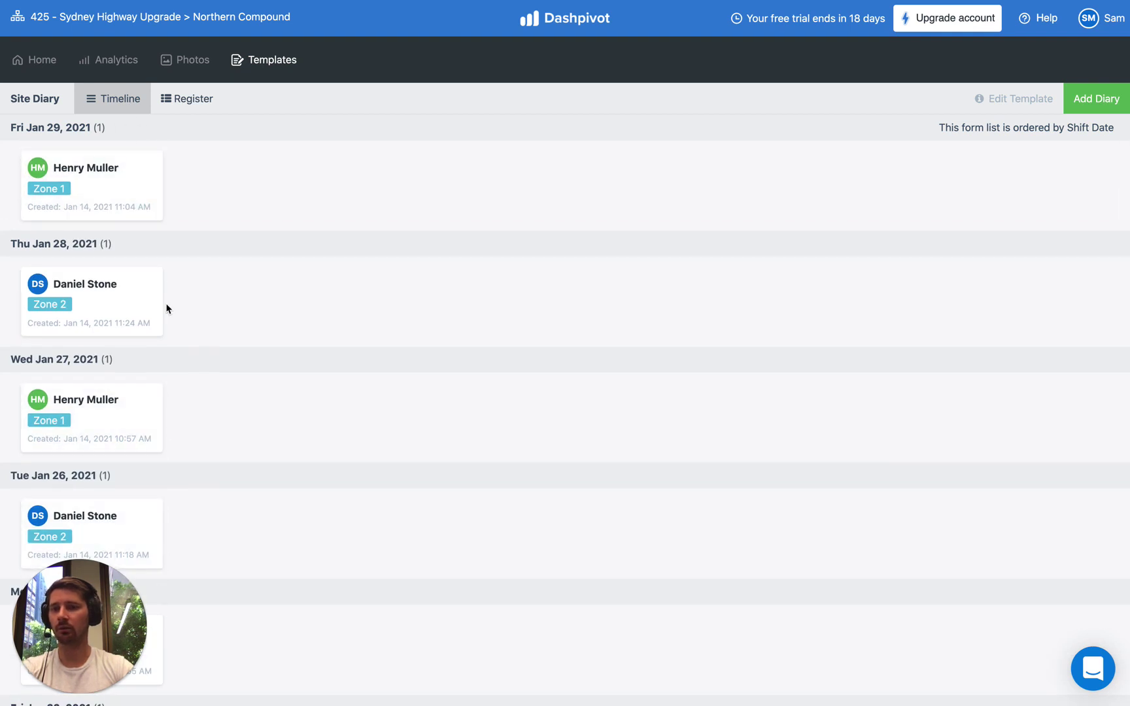
left_click(254, 79)
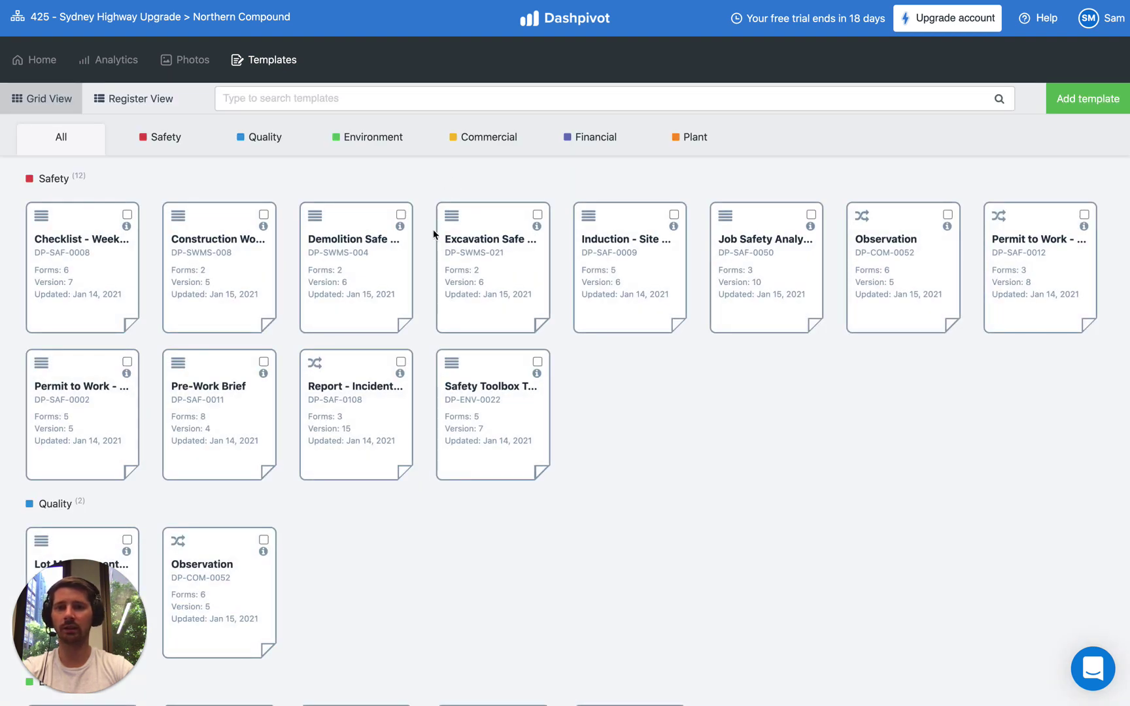
left_click(356, 409)
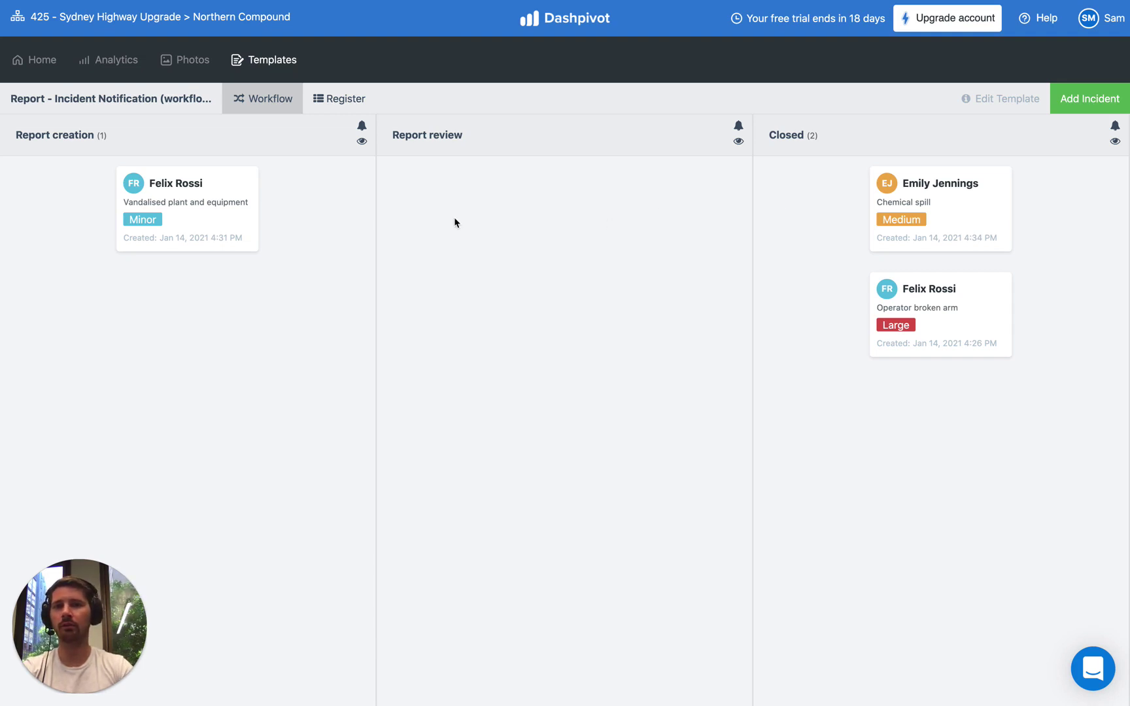
Show the three incidents in the Register table and scroll across its location, dates, severity and photo columns
left_click(331, 111)
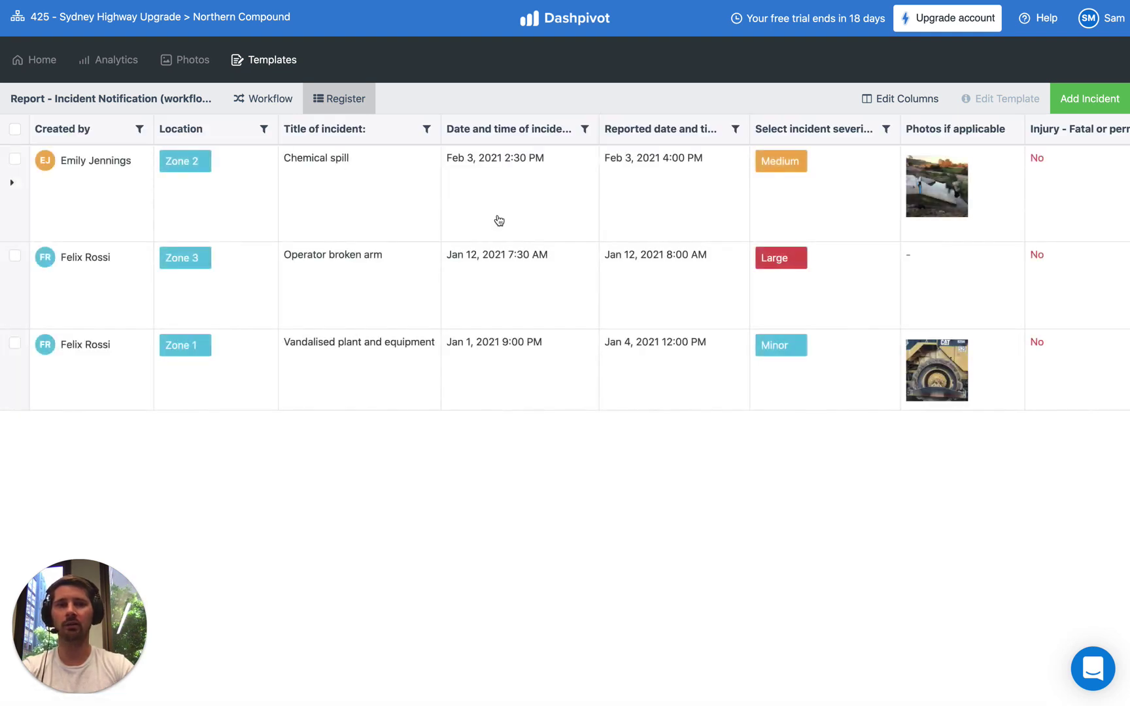
scroll(470, 222, "right", 5)
scroll(468, 221, "right", 5)
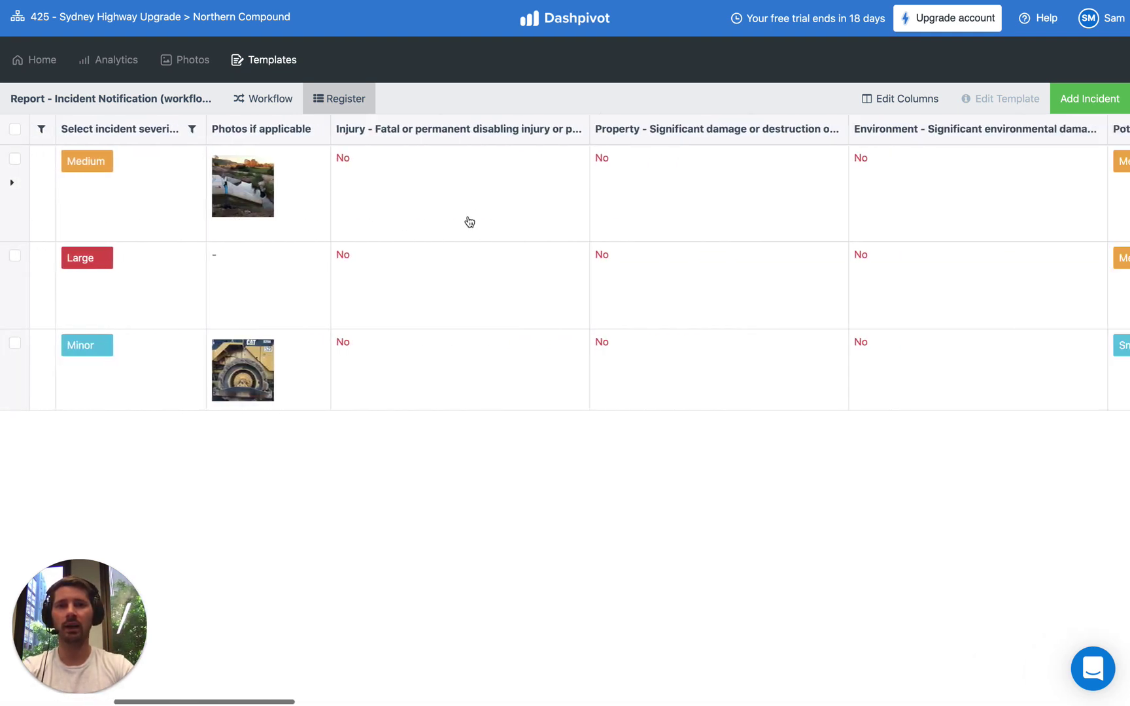
scroll(467, 221, "left", 10)
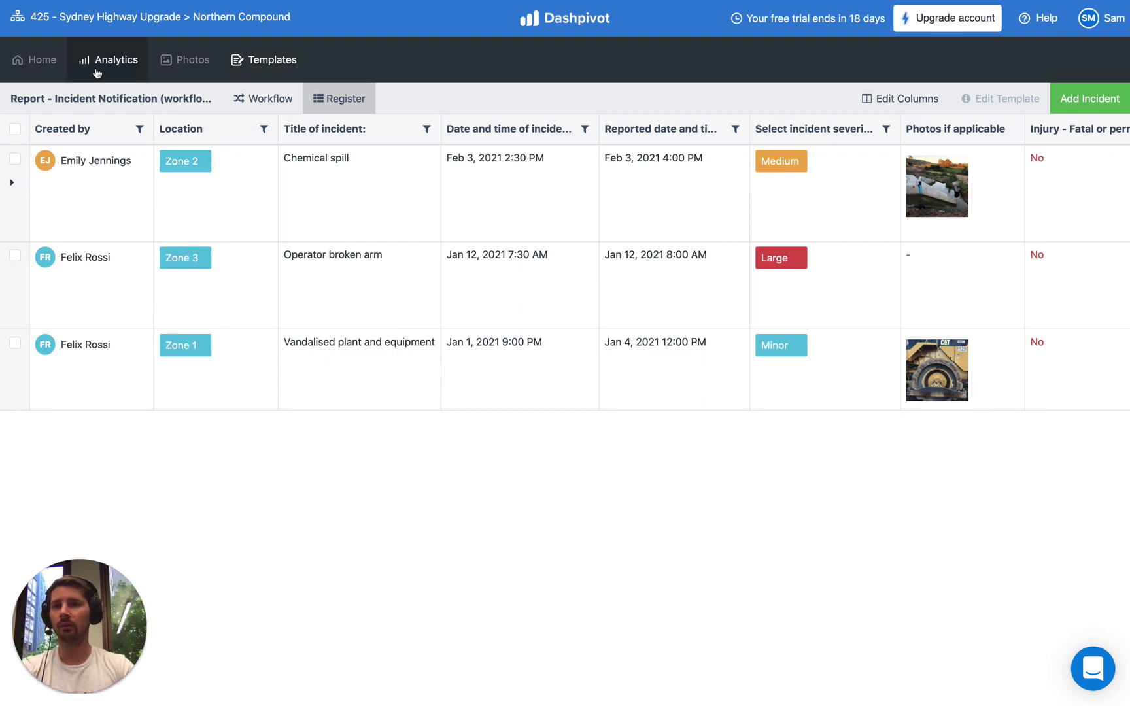
Open the Safety analytics dashboard with its Observations bar chart and Job Safety Analysis pie chart
left_click(96, 65)
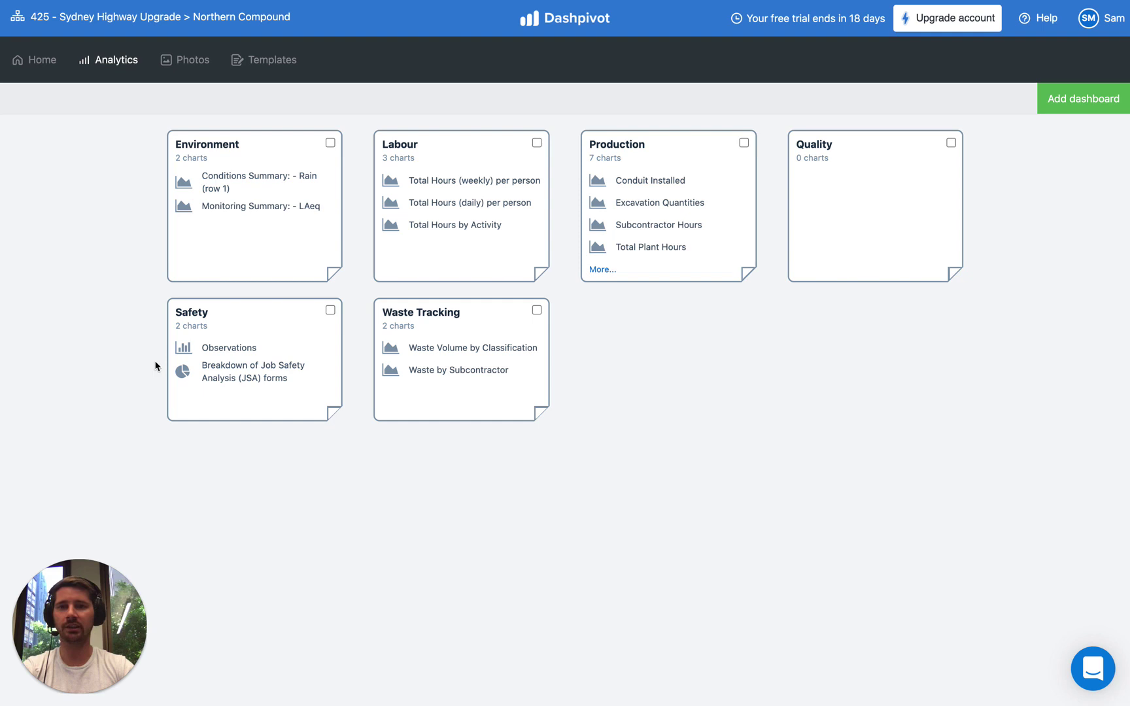
left_click(268, 337)
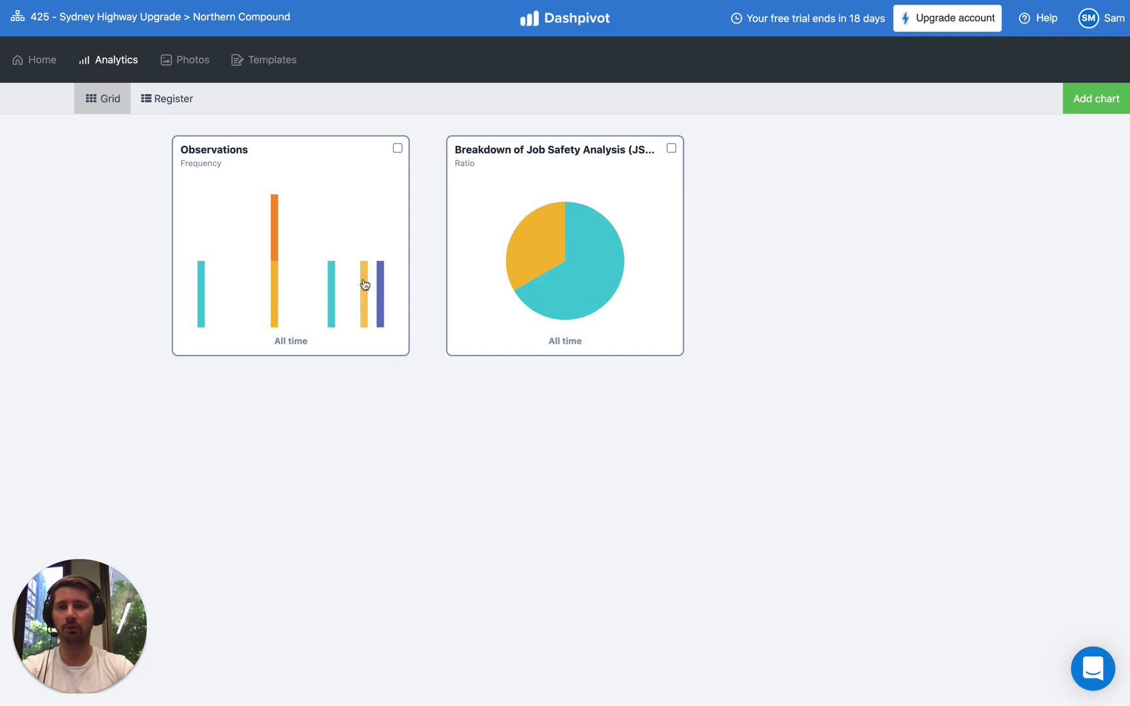
left_click(370, 189)
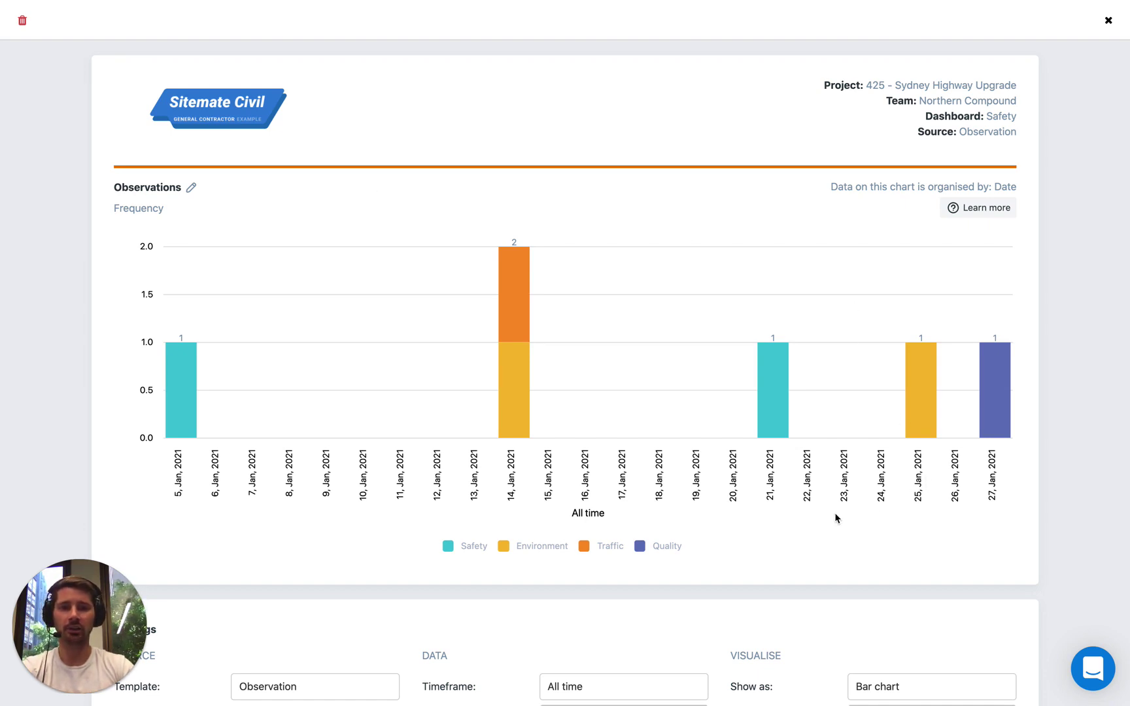
scroll(834, 517, "down", 3)
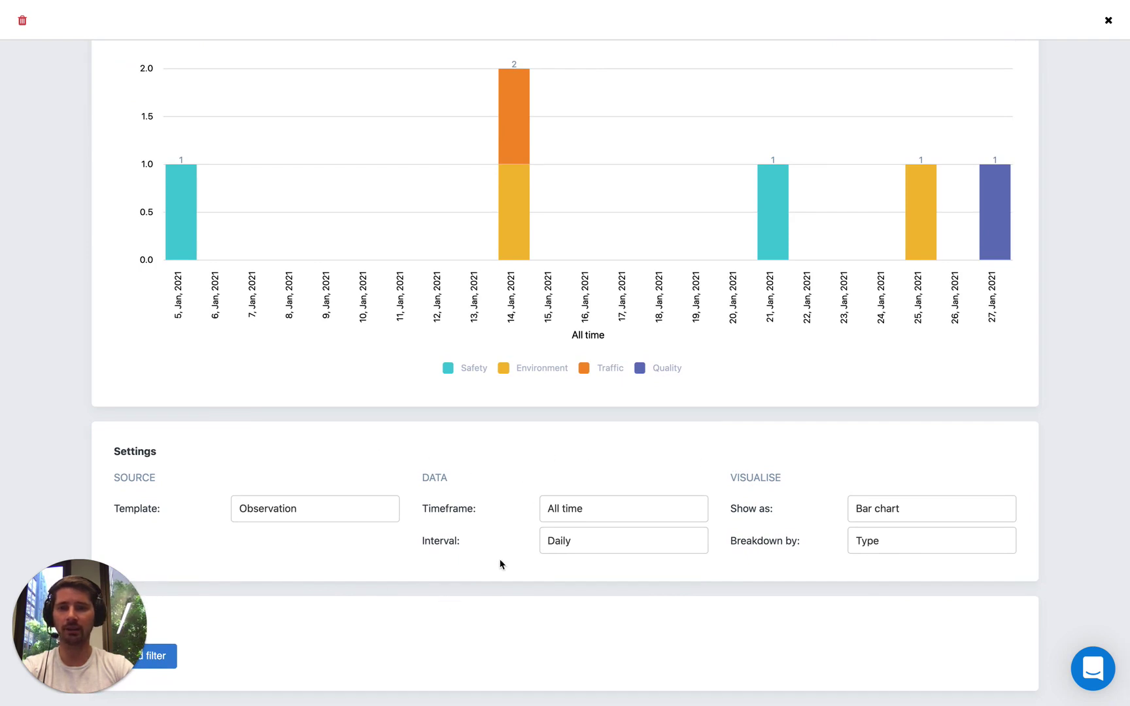
scroll(935, 476, "up", 3)
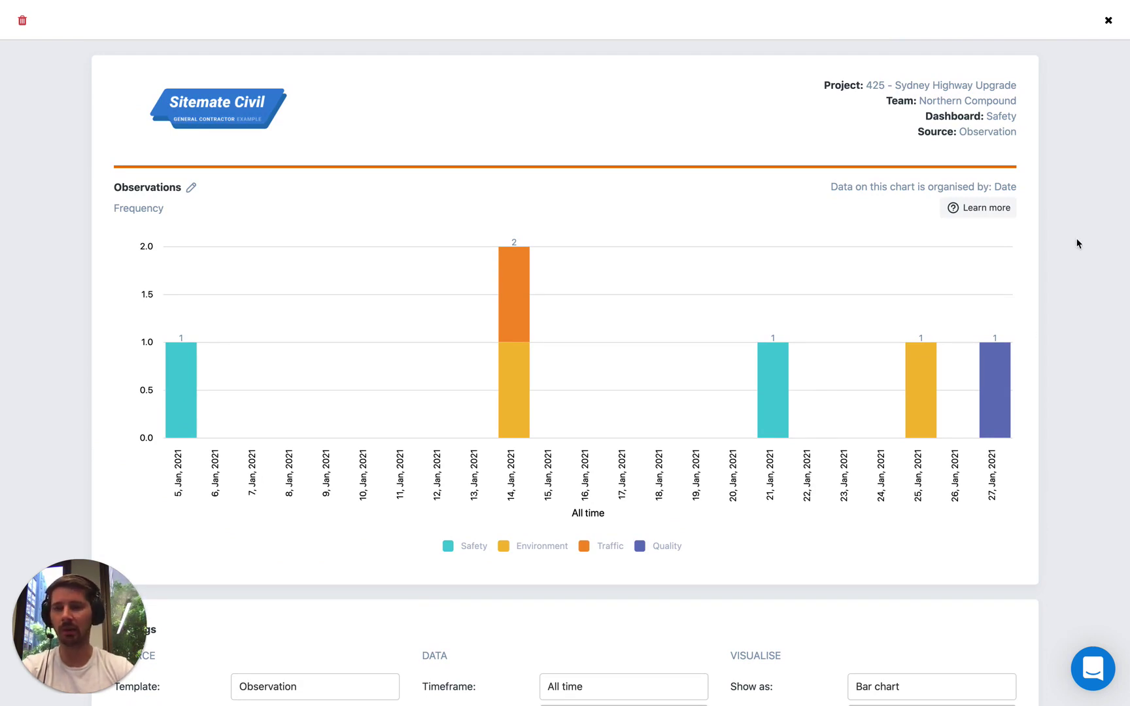
left_click(1108, 21)
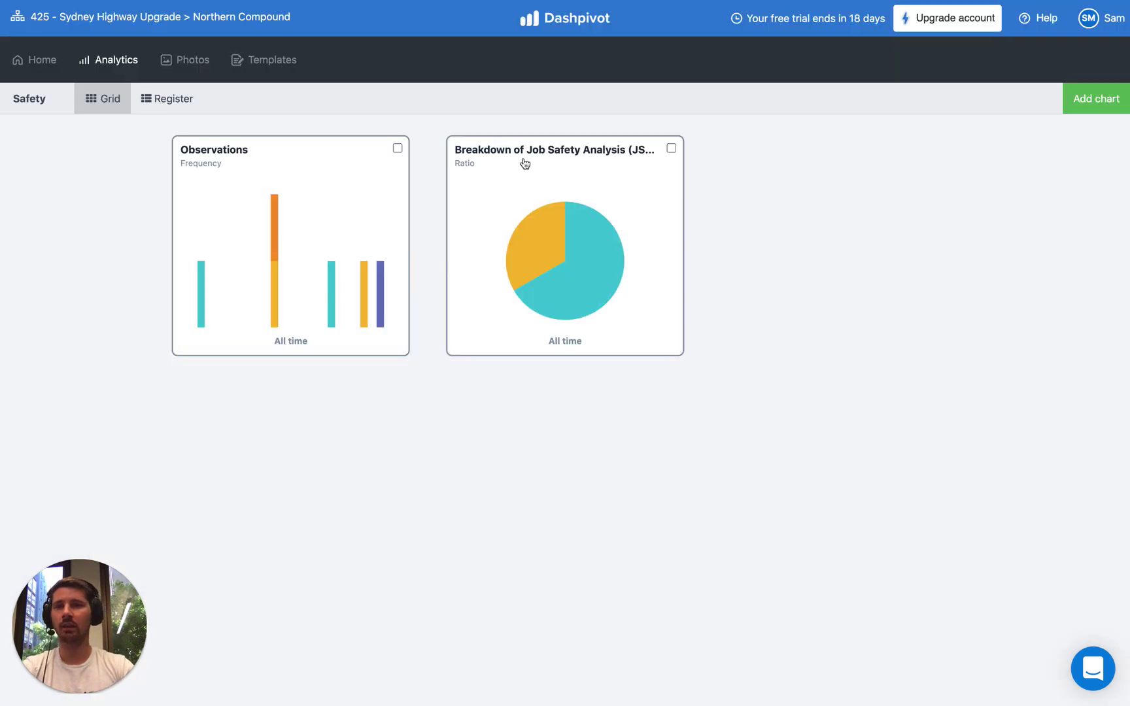
Open the project's Photos gallery and scroll through its 65 site photos from Jan 10, 2021
left_click(177, 66)
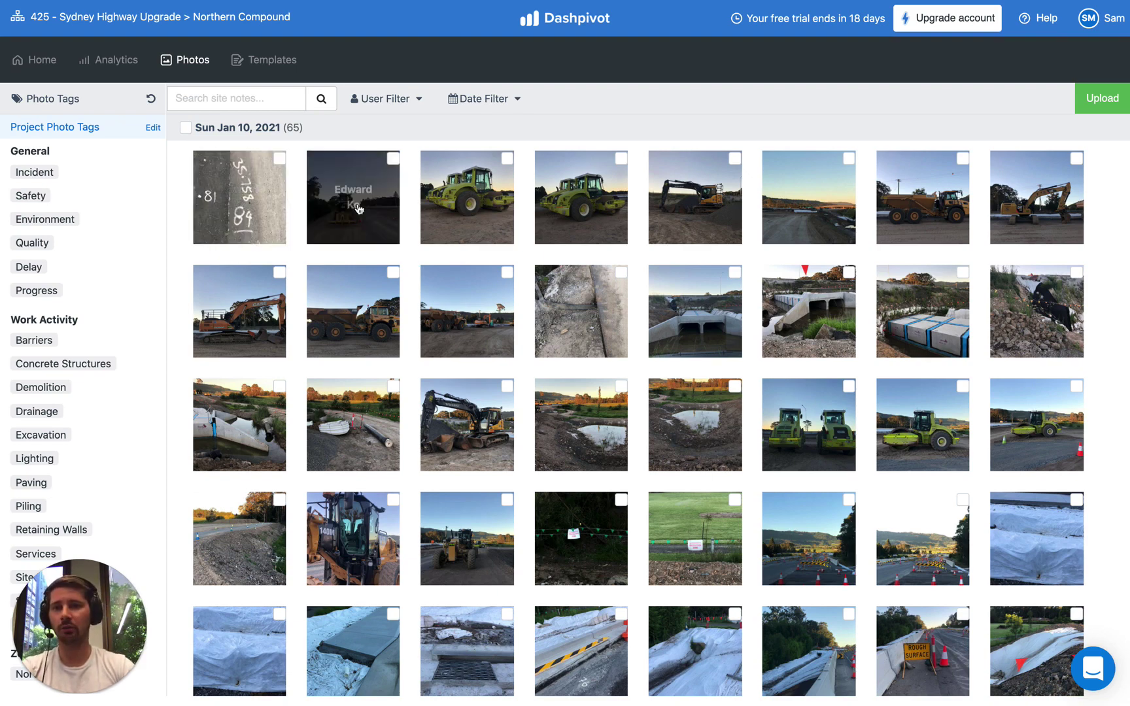
scroll(415, 273, "down", 3)
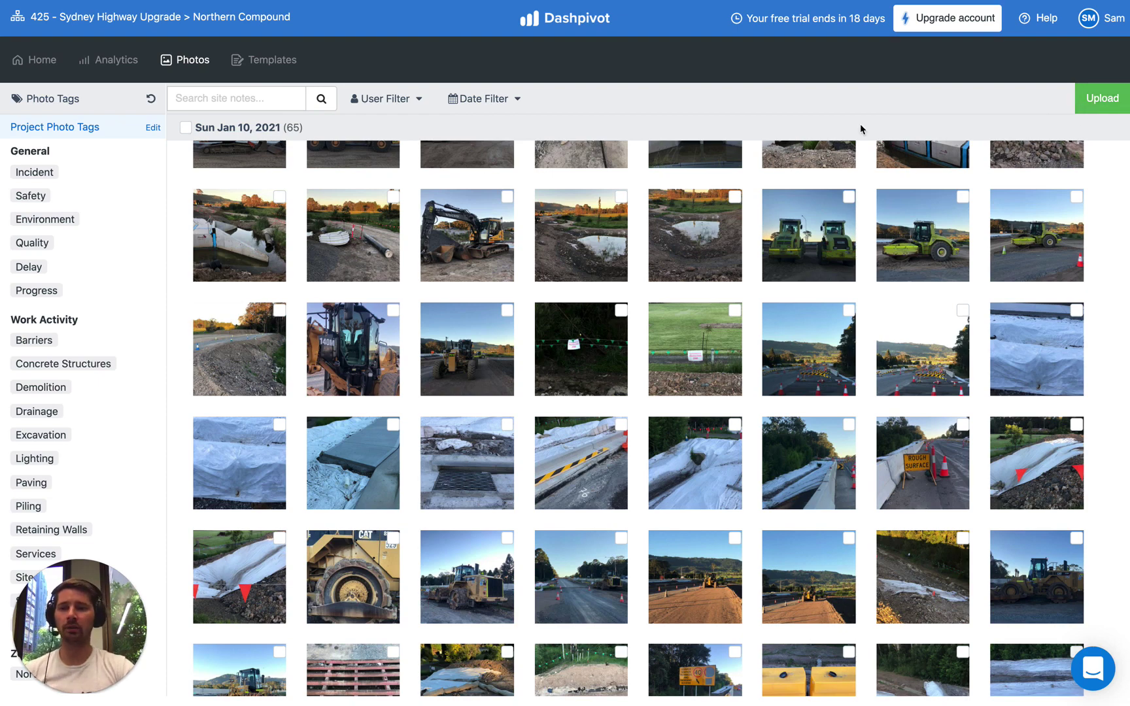
key("ctrl+Right")
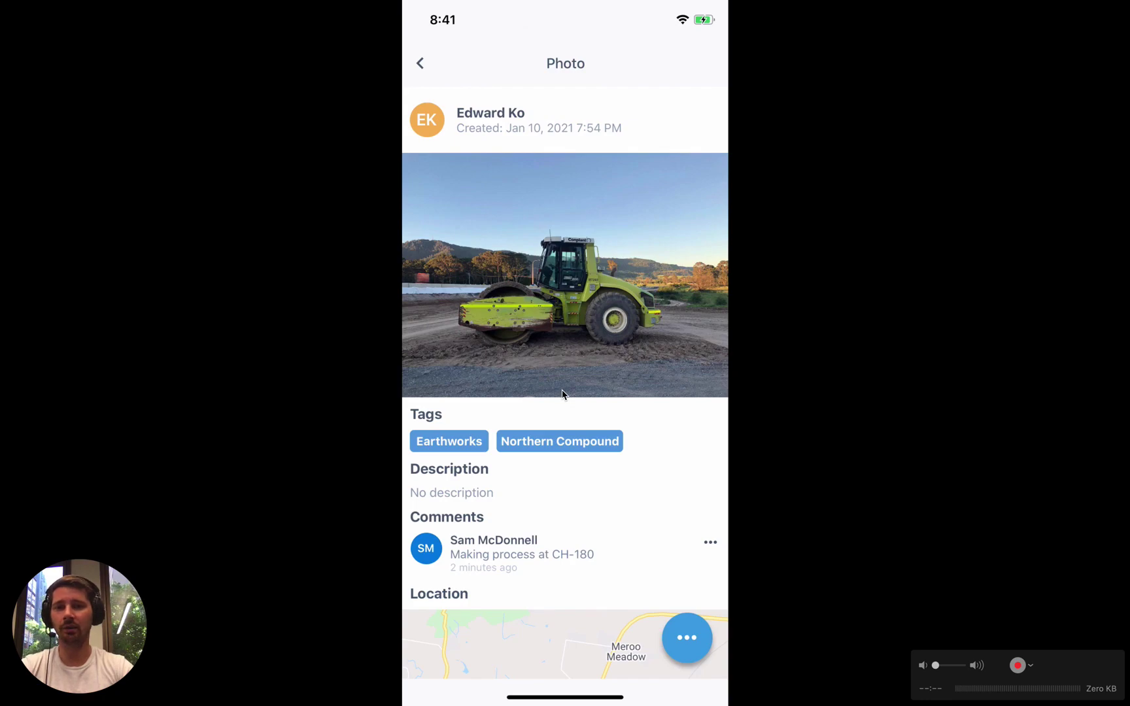
key("super+Tab")
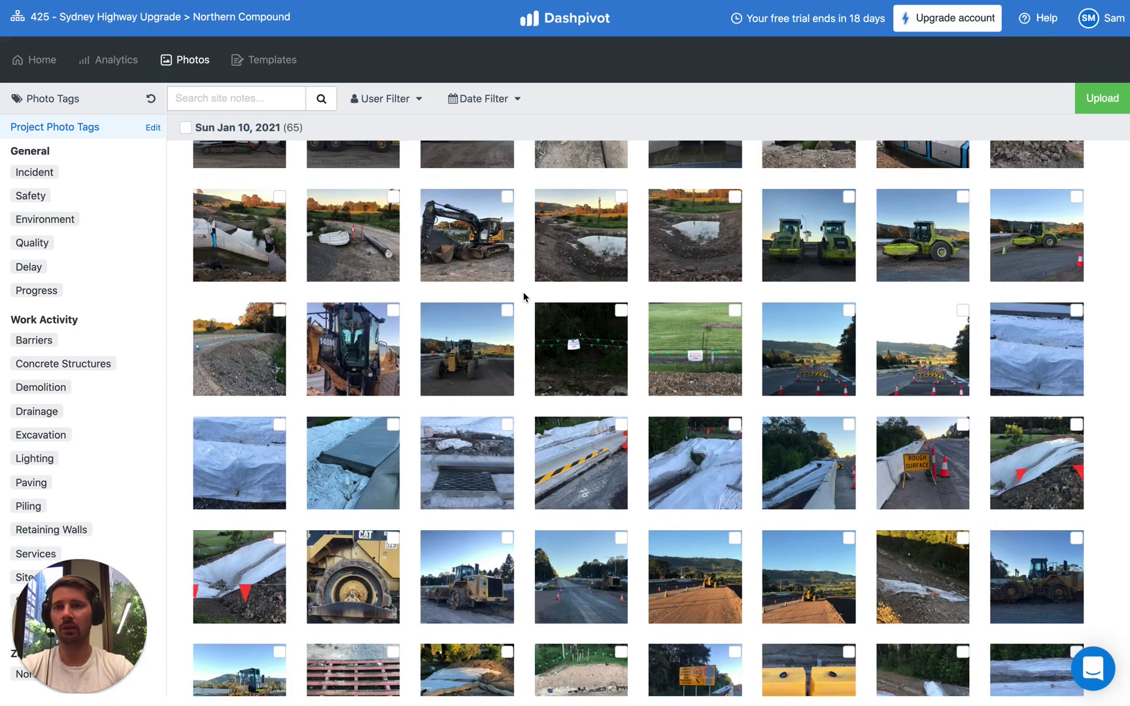
Go to the project Home page with its activity feed, members and team and project controllers
left_click(38, 69)
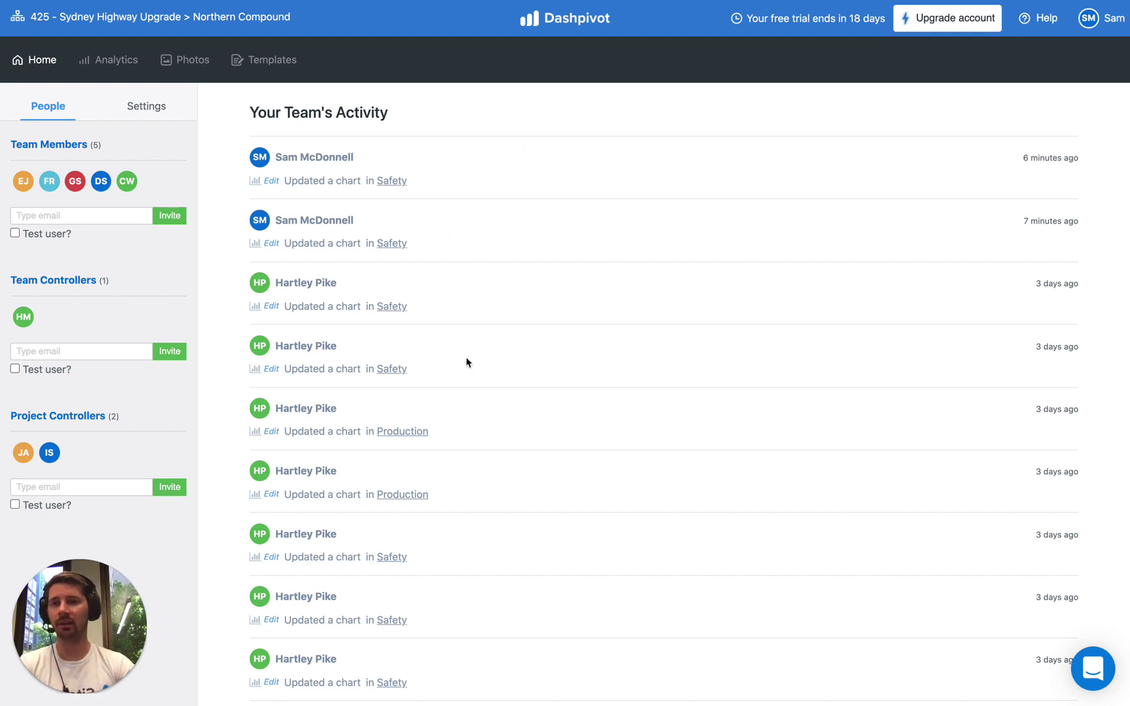
scroll(480, 402, "down", 2)
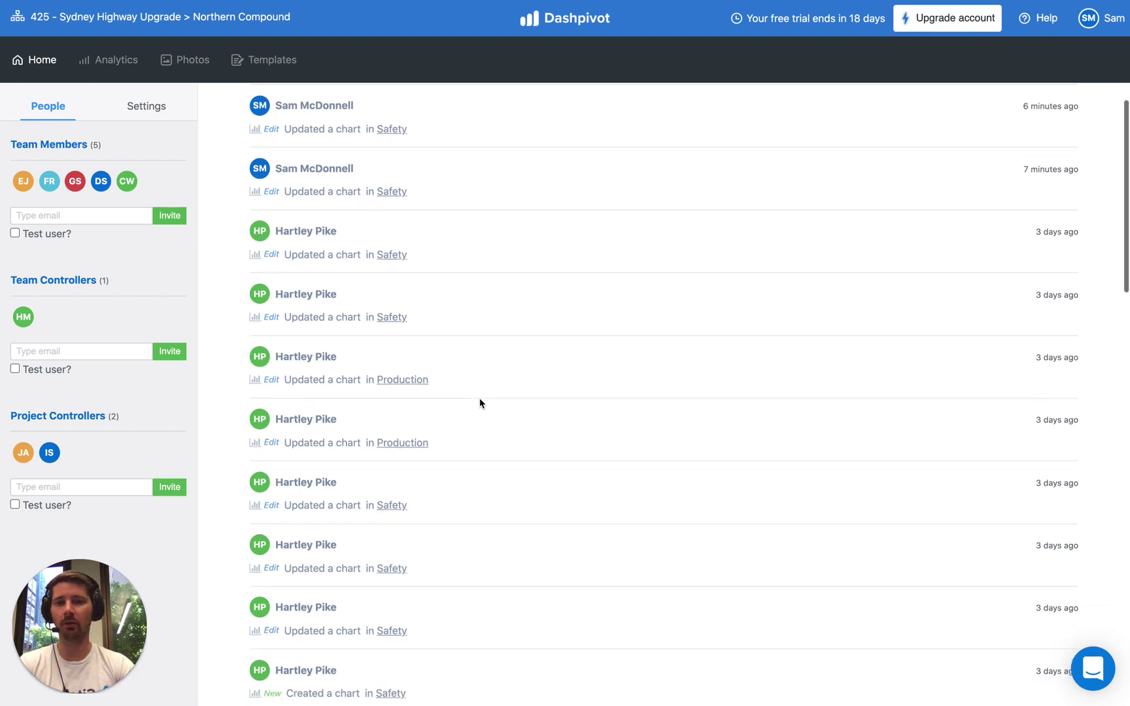
scroll(481, 403, "down", 5)
scroll(481, 403, "up", 5)
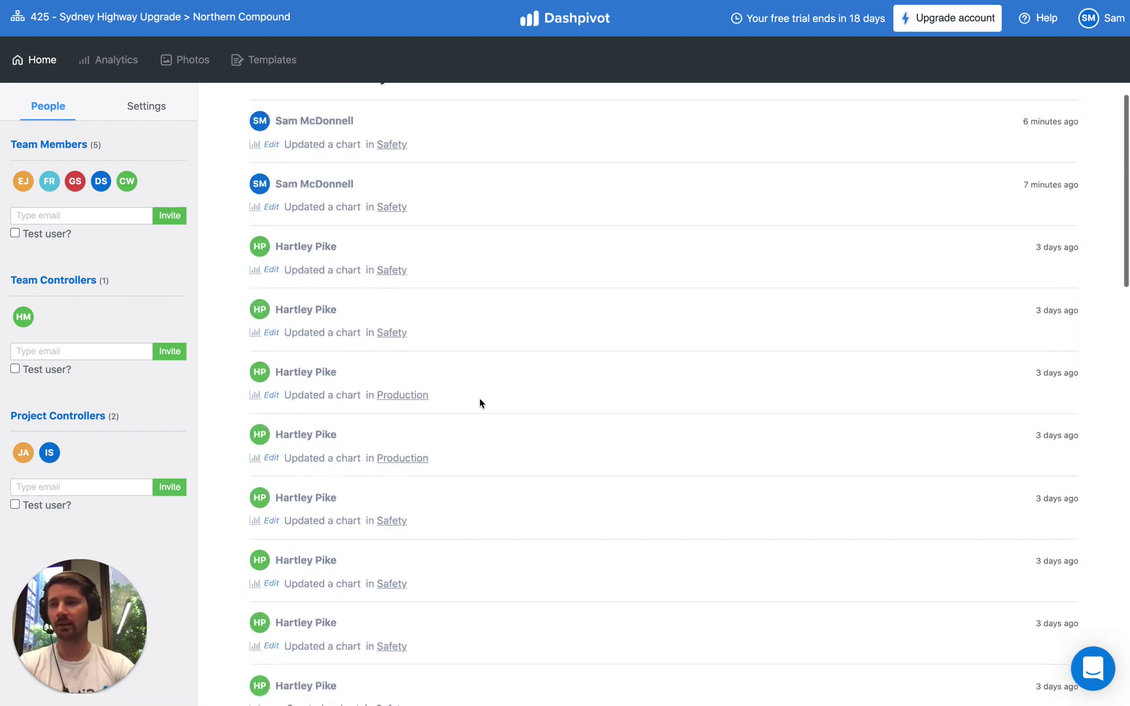
scroll(480, 402, "up", 1)
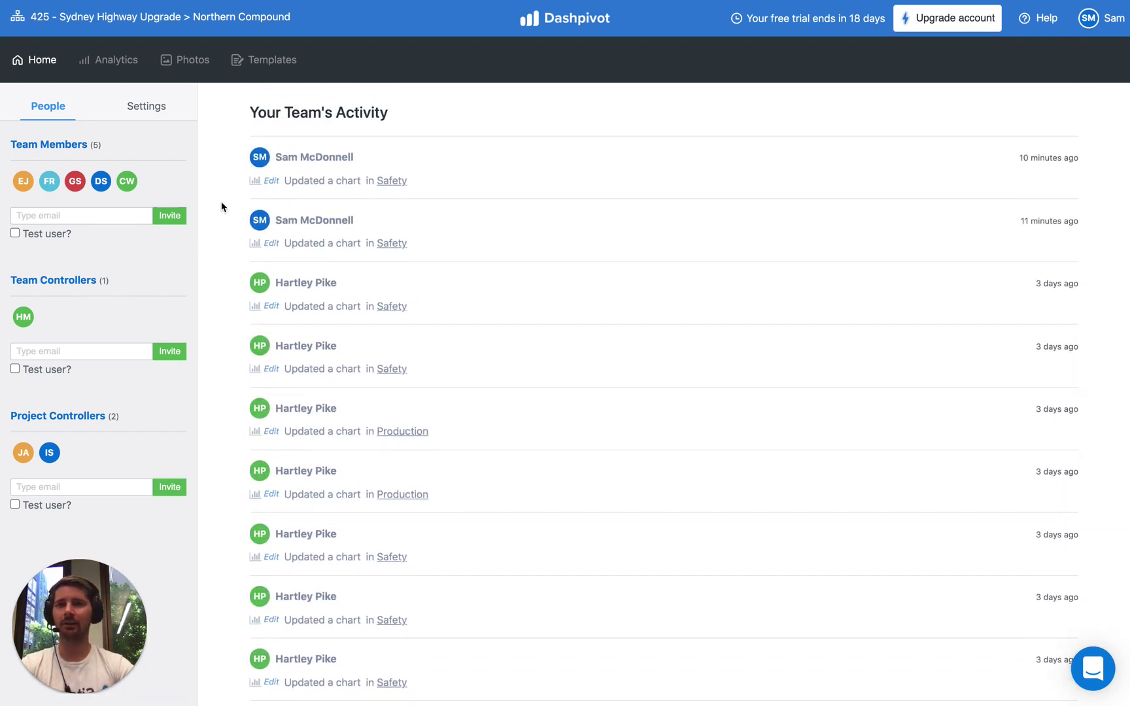